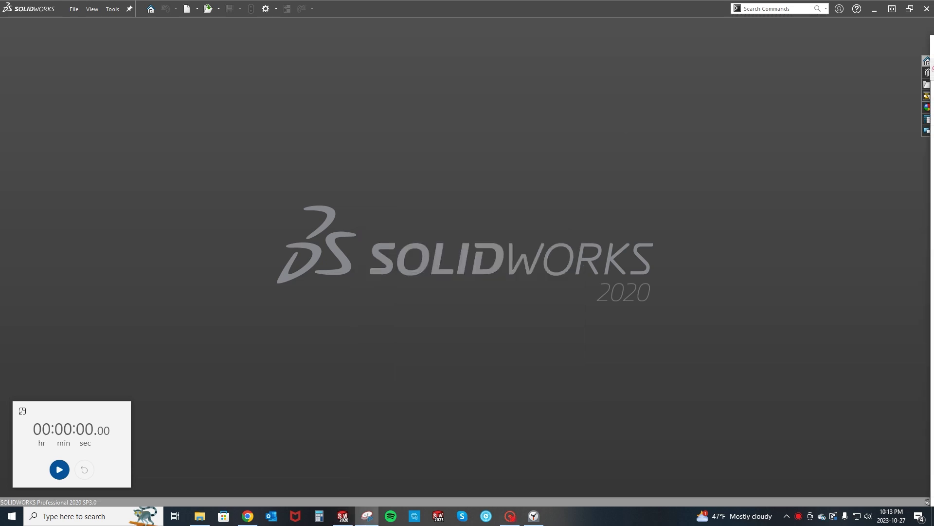
# Enlarge the ashtray reference drawing to inspect it, then move it mostly off screen
pyautogui.click(367, 516)
pyautogui.moveTo(423, 205); pyautogui.dragTo(188, 4)
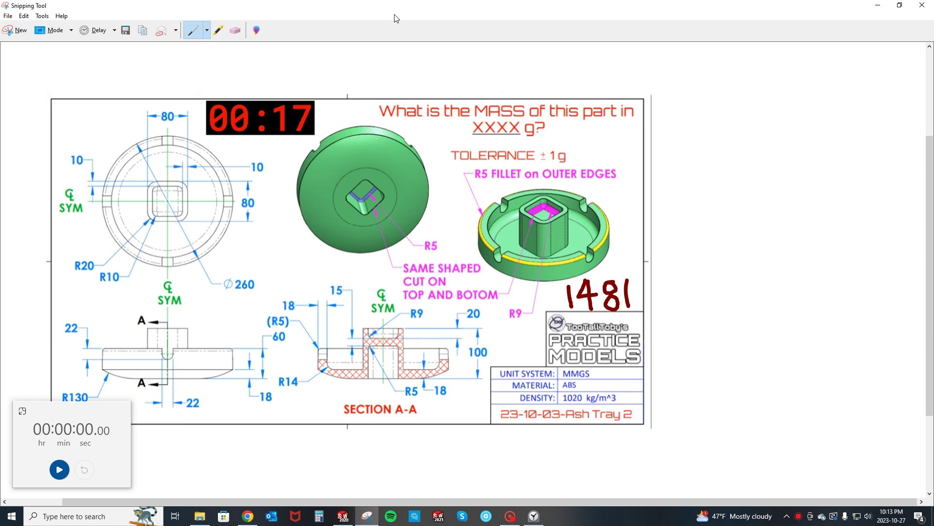
pyautogui.moveTo(396, 15); pyautogui.dragTo(471, 23)
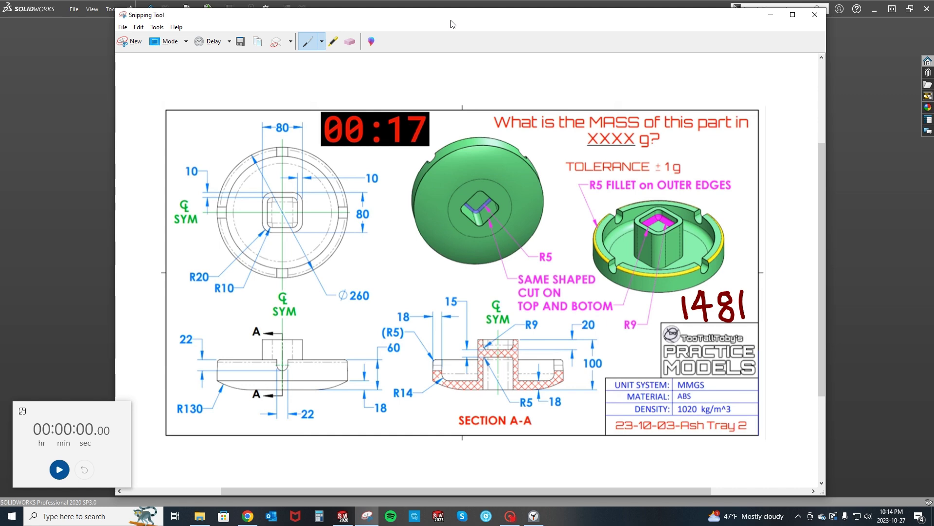
pyautogui.moveTo(453, 25); pyautogui.dragTo(933, 67)
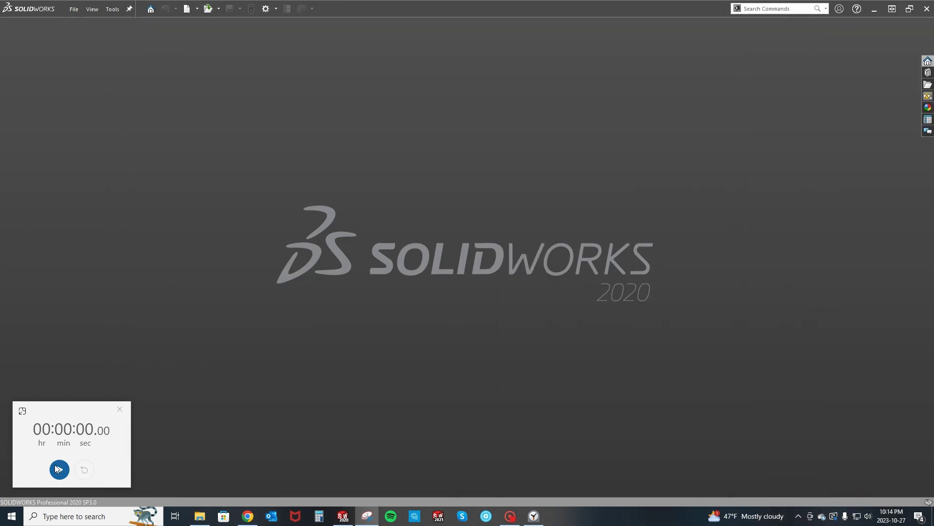
# Start the stopwatch and create a new part from the MMGS - ABS template
pyautogui.click(57, 469)
pyautogui.click(187, 9)
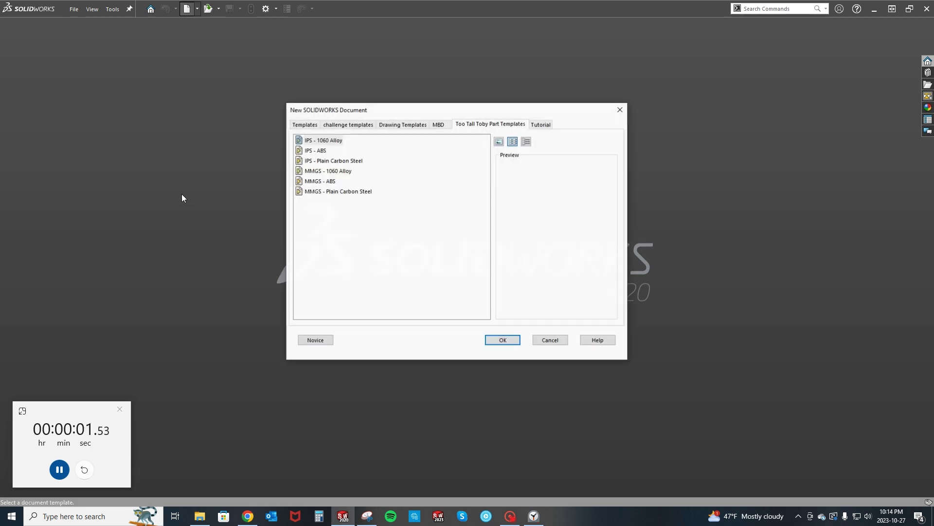
pyautogui.doubleClick(317, 182)
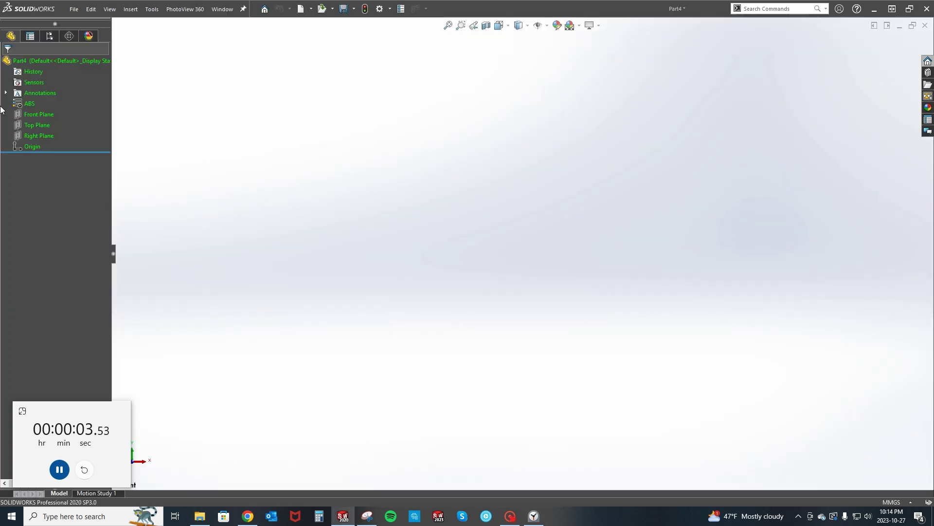
# Sketch a 60 mm vertical centerline up from the origin on the Front Plane
pyautogui.click(49, 179)
pyautogui.click(91, 165)
pyautogui.press('s')
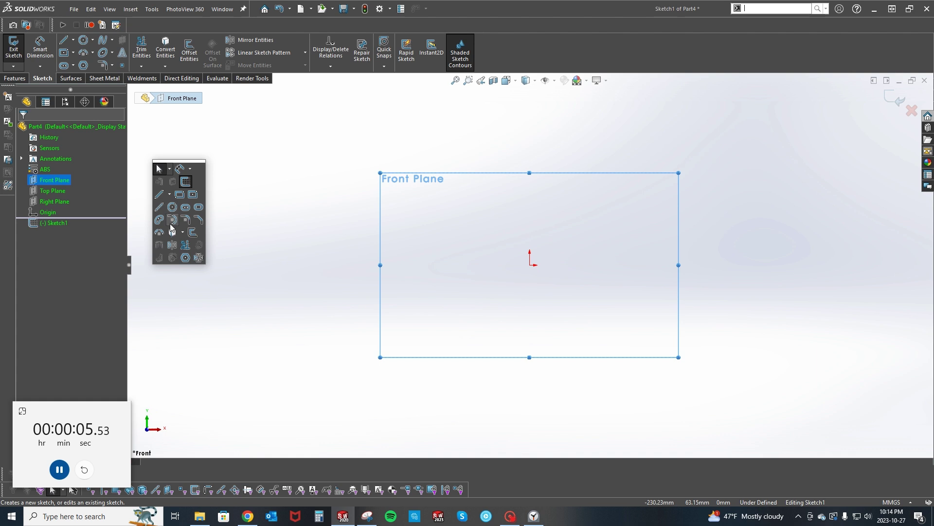
pyautogui.click(165, 204)
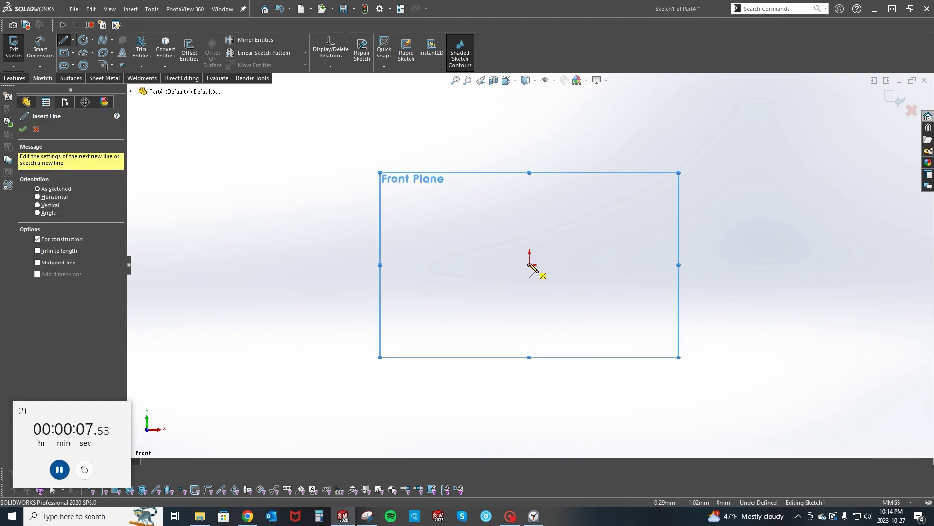
pyautogui.moveTo(530, 265); pyautogui.dragTo(530, 200)
pyautogui.write('6')
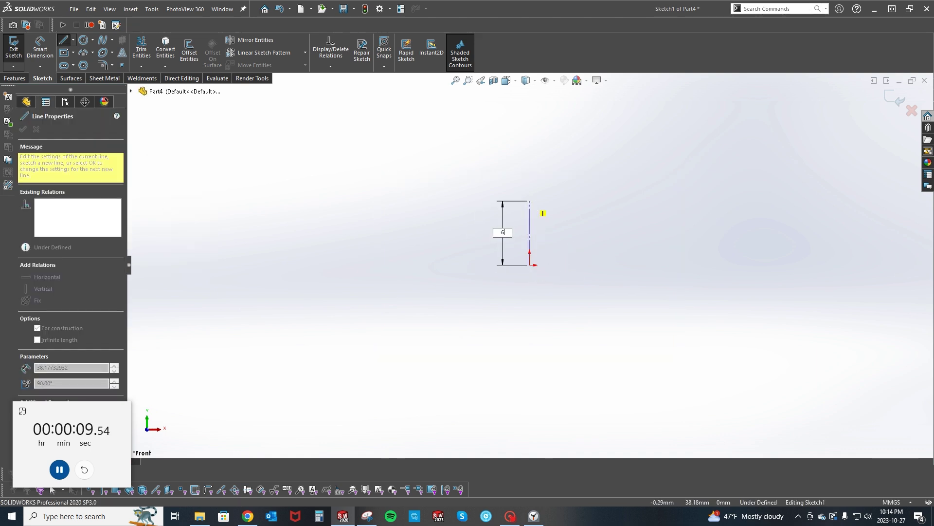
pyautogui.write('0')
pyautogui.press('Return')
# Draw the horizontal base line, curved outer base arc and vertical outer wall
pyautogui.press('s')
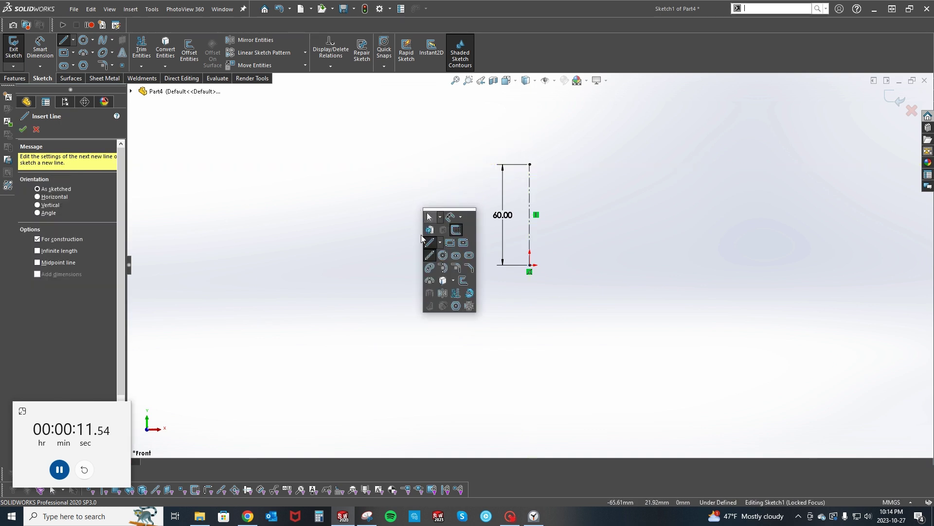
pyautogui.click(430, 242)
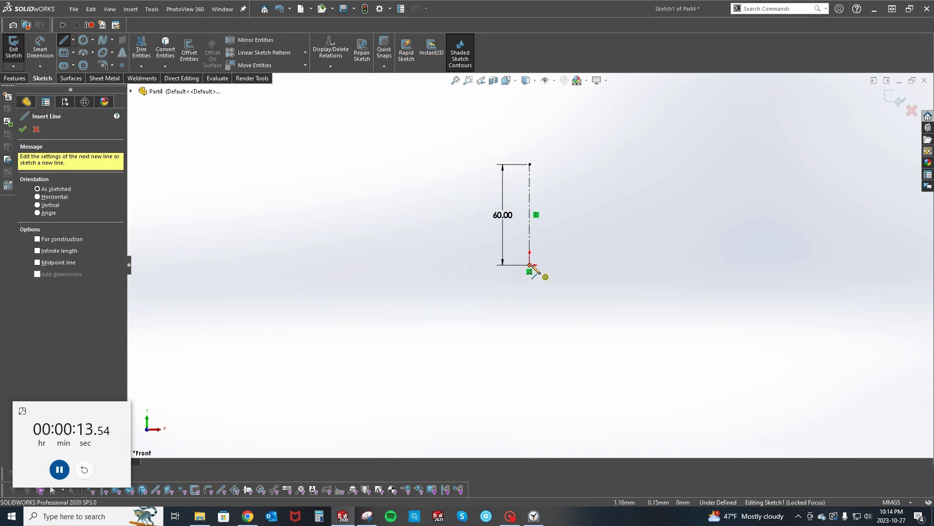
pyautogui.click(529, 265)
pyautogui.click(622, 264)
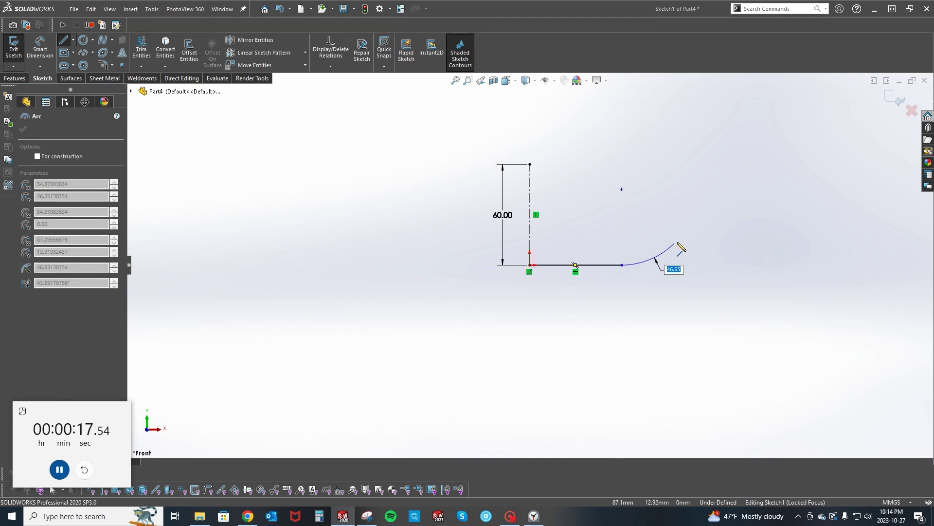
pyautogui.click(691, 232)
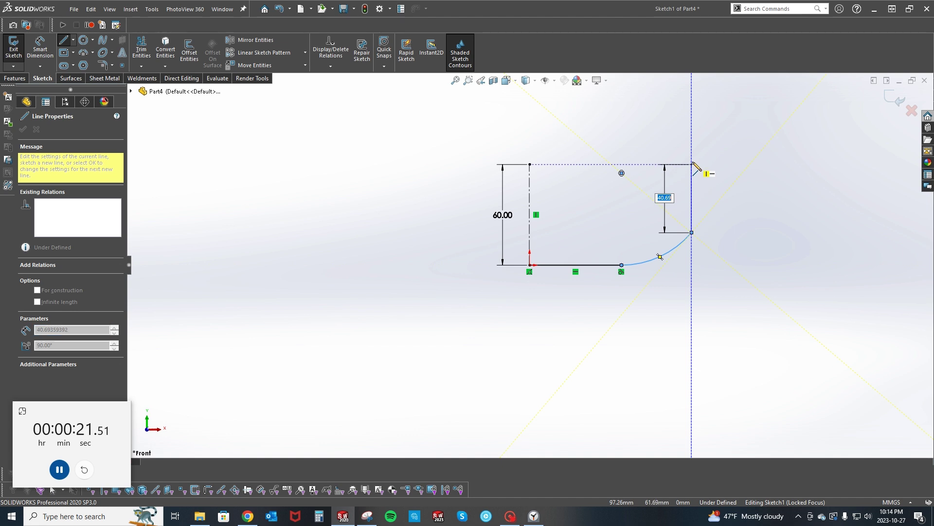
pyautogui.click(691, 164)
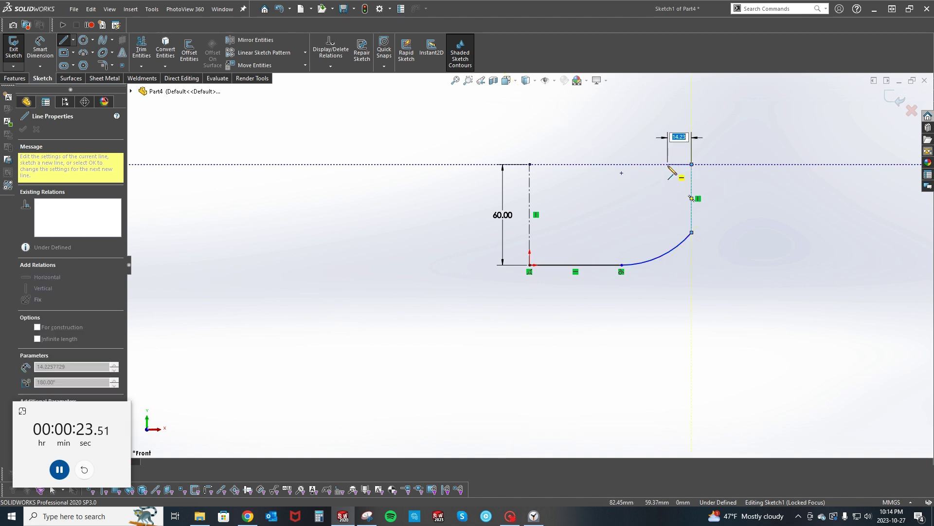
# Add the 18 mm rim top, 30 mm inner wall, R14 inner corner and floor line
pyautogui.press('Return')
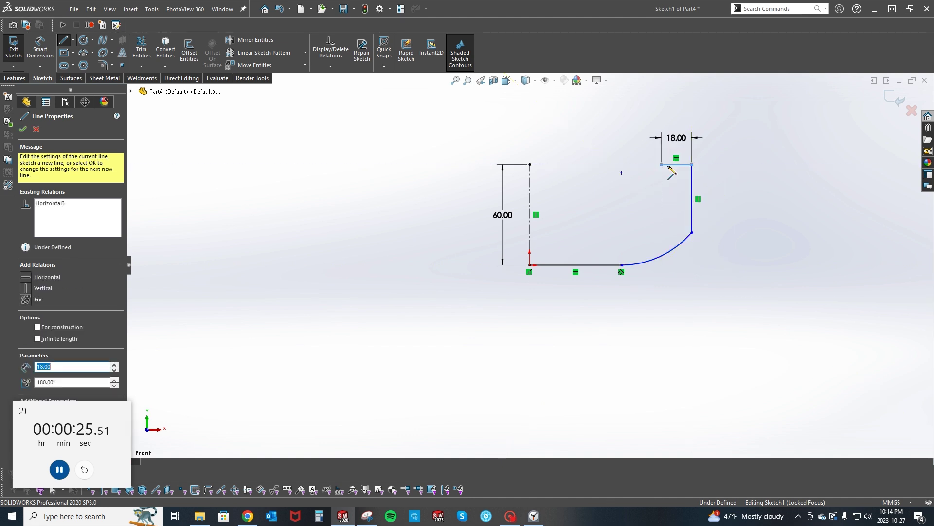
pyautogui.write('30')
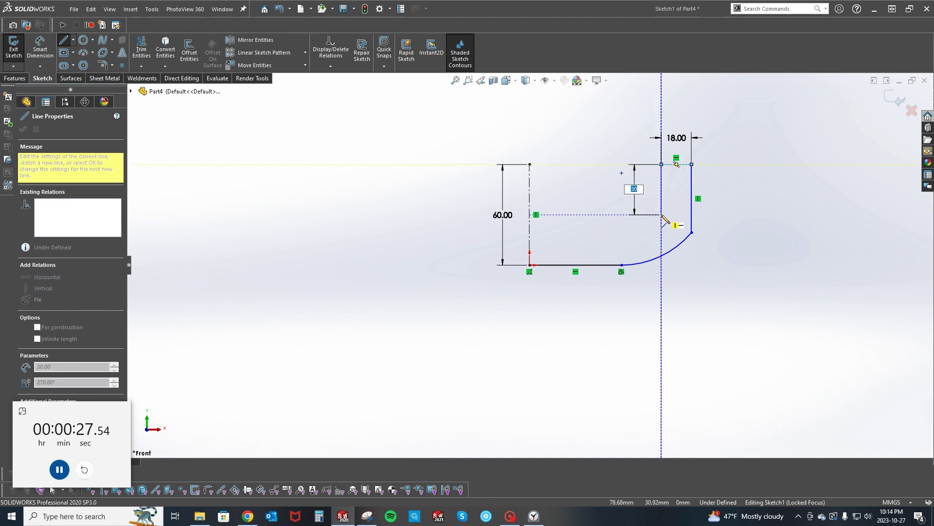
pyautogui.press('Return')
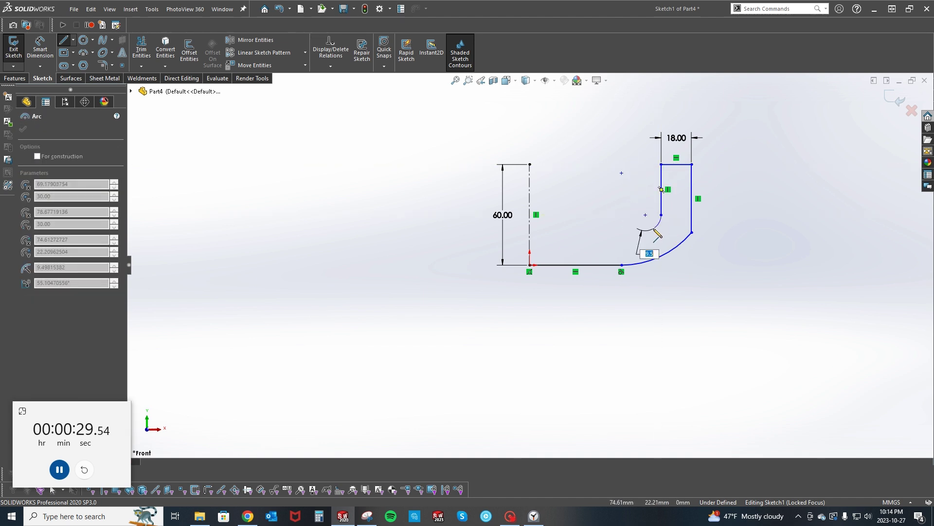
pyautogui.write('14')
pyautogui.press('Return')
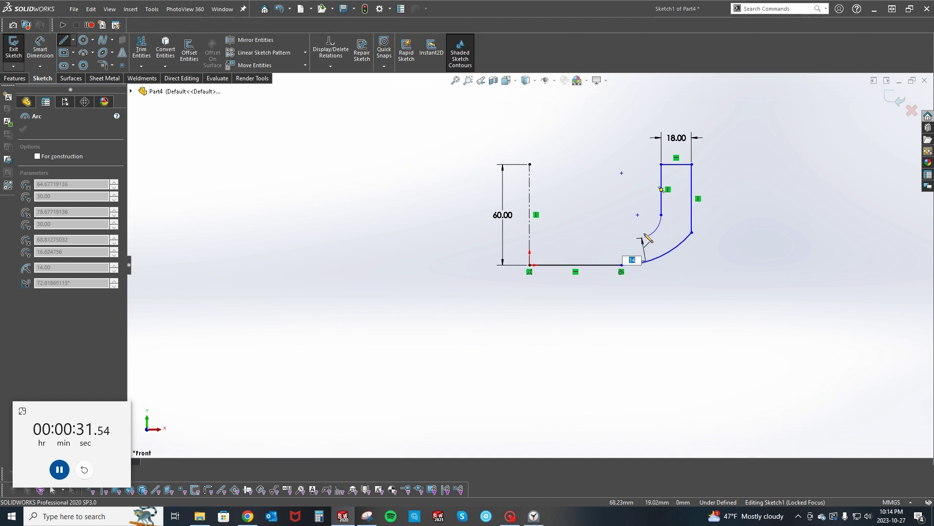
pyautogui.click(640, 238)
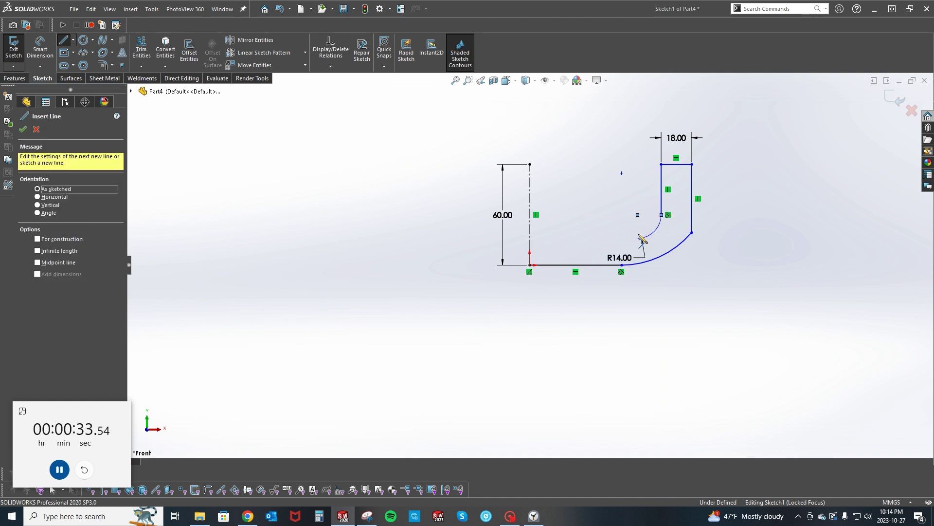
pyautogui.click(530, 238)
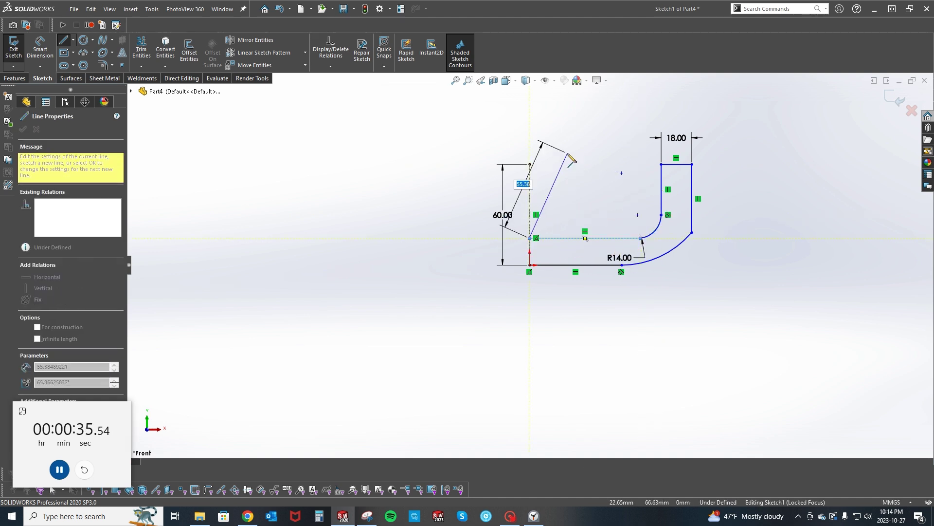
pyautogui.press('Escape')
pyautogui.press('Escape')
# Dimension the floor thickness to 18 mm and the outer base arc to R130
pyautogui.click(640, 238)
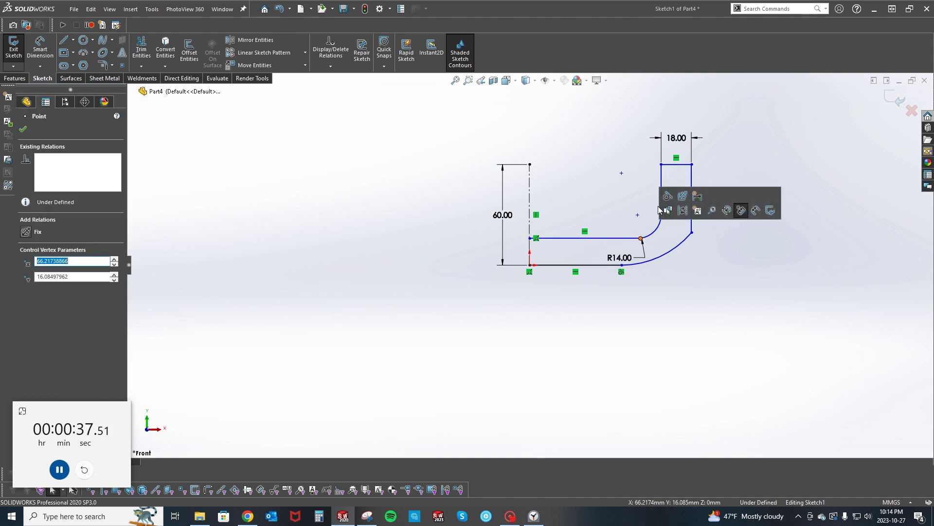
pyautogui.click(632, 290)
pyautogui.moveTo(633, 290); pyautogui.dragTo(630, 248, button='right')
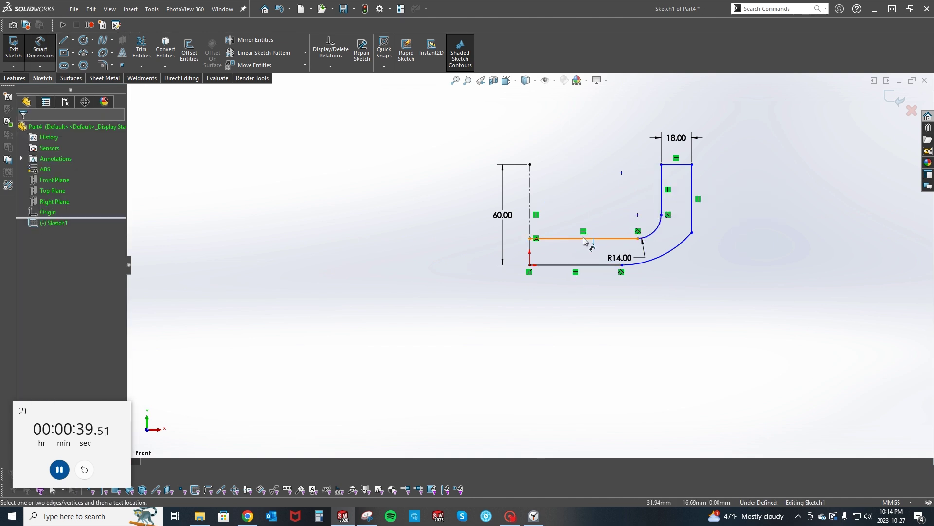
pyautogui.click(587, 238)
pyautogui.click(580, 265)
pyautogui.click(582, 291)
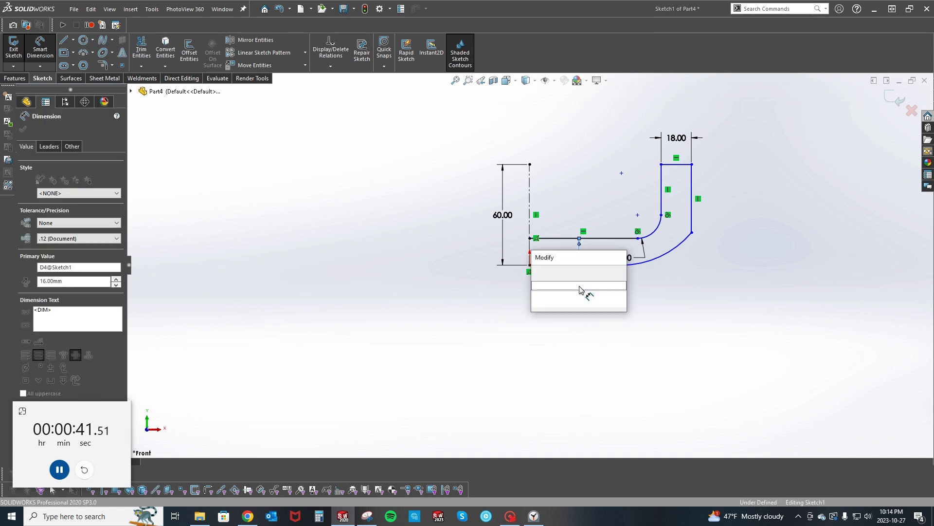
pyautogui.write('18')
pyautogui.press('Return')
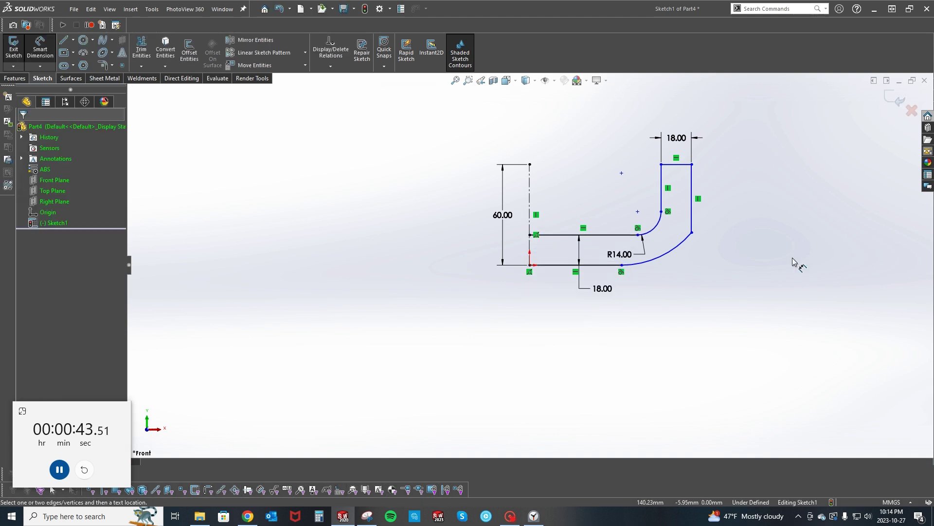
pyautogui.click(662, 262)
pyautogui.click(691, 319)
pyautogui.write('13')
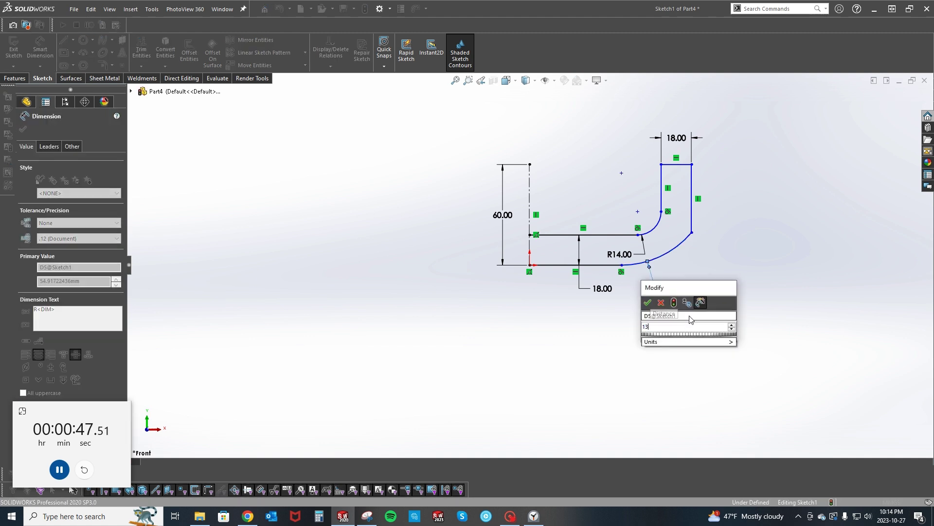
pyautogui.write('0')
pyautogui.press('Return')
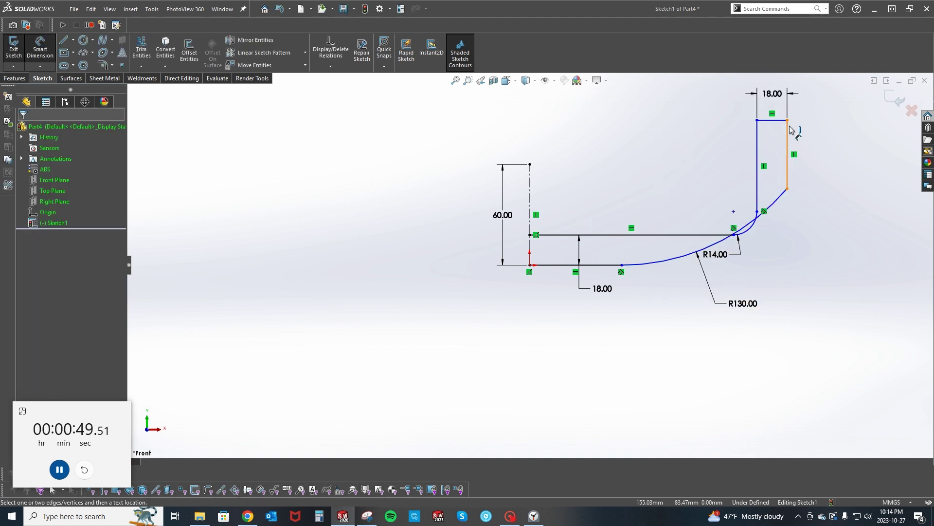
# Align the rim top with the centerline's top point and set the overall diameter to 260 mm
pyautogui.press('Escape')
pyautogui.click(775, 120)
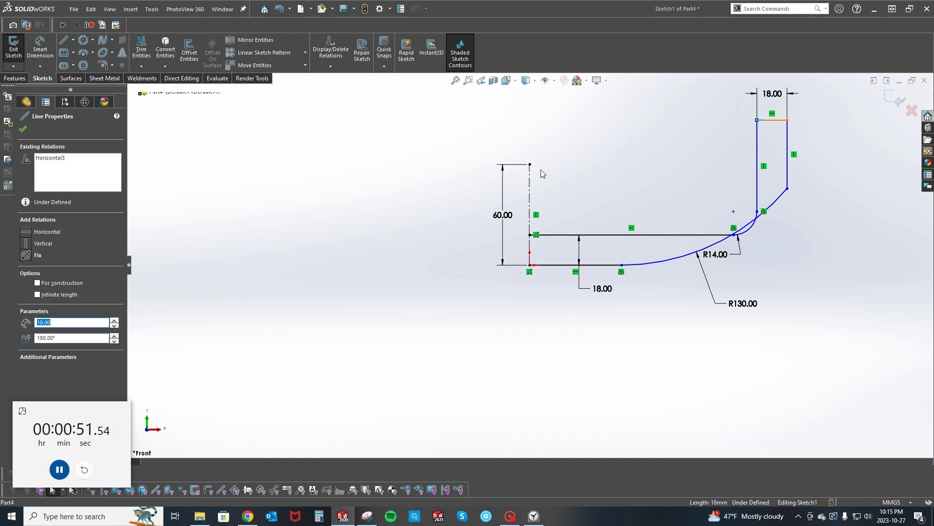
pyautogui.keyDown('ctrl'); pyautogui.click(530, 164); pyautogui.keyUp('ctrl')
pyautogui.click(574, 125)
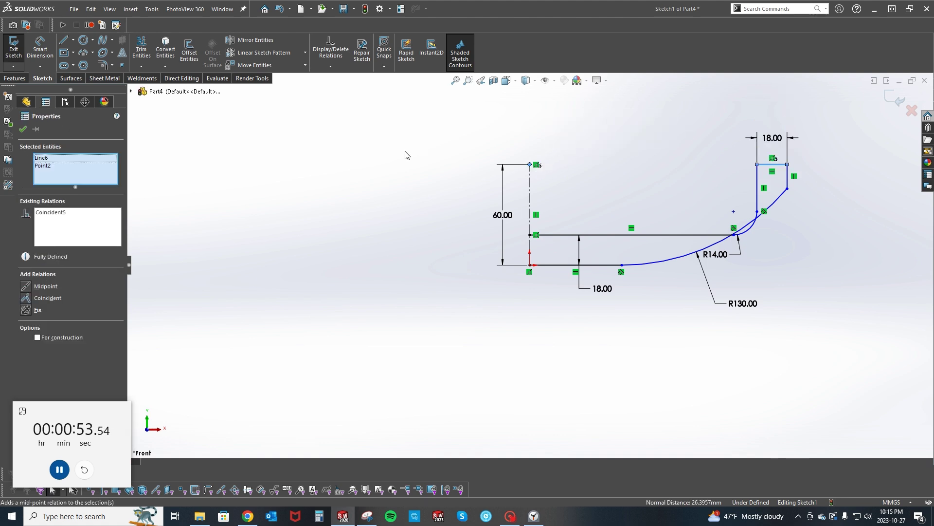
pyautogui.click(788, 175)
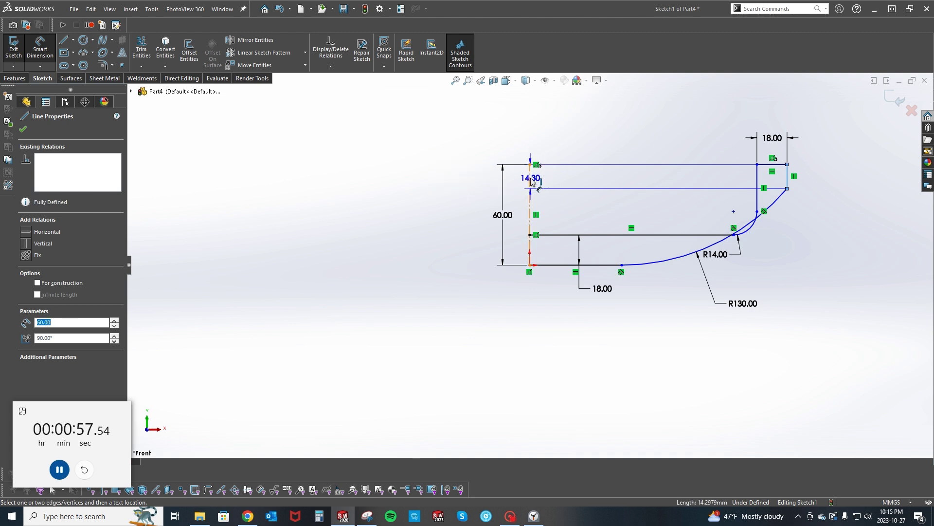
pyautogui.click(531, 181)
pyautogui.click(511, 137)
pyautogui.write('26')
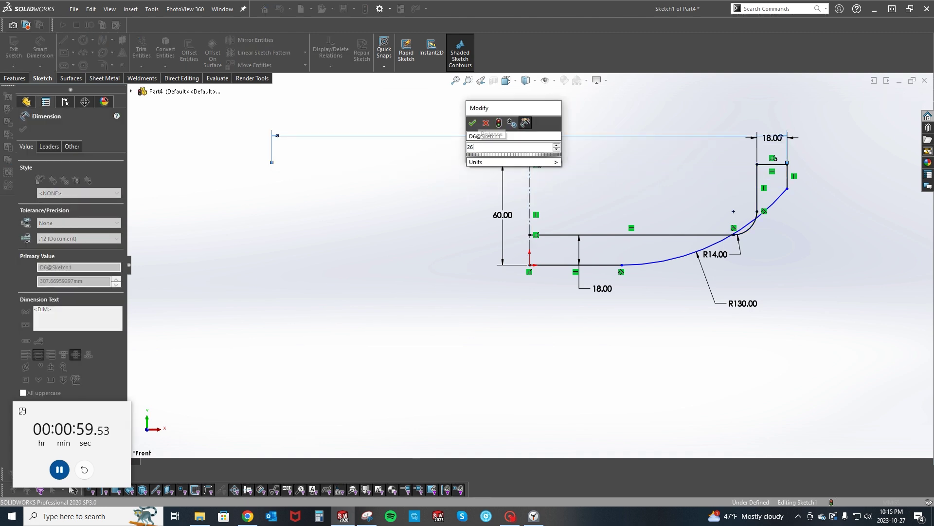
pyautogui.write('0')
pyautogui.press('Return')
pyautogui.click(419, 257)
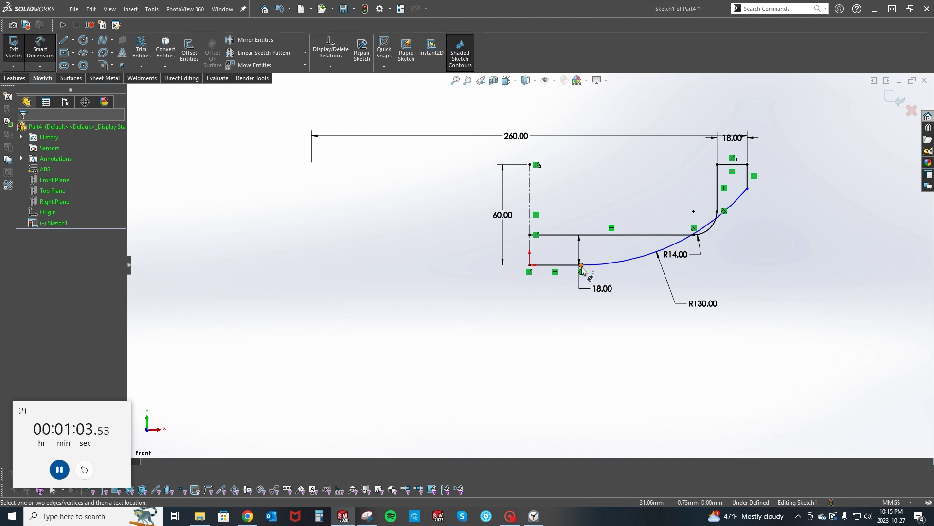
# Move the curved base end and dimension it 18 mm below the floor line
pyautogui.moveTo(582, 266); pyautogui.dragTo(642, 303)
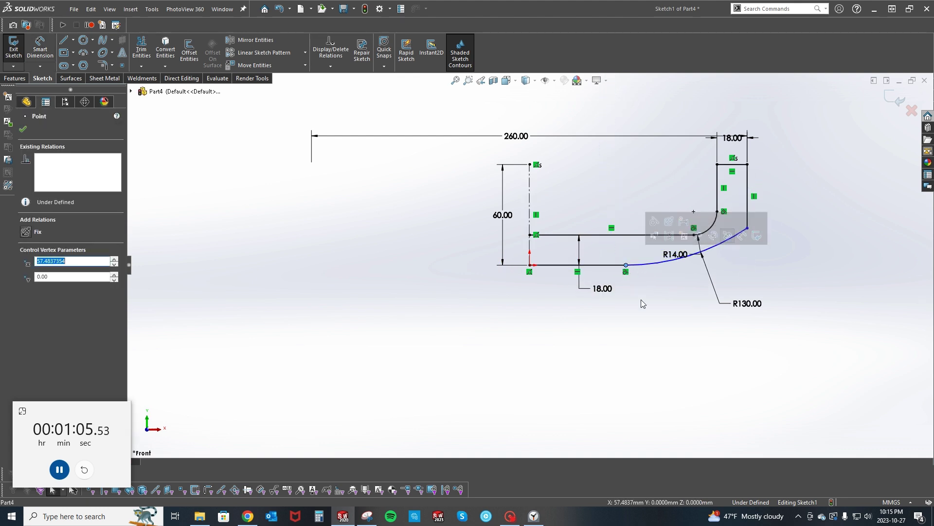
pyautogui.moveTo(642, 303); pyautogui.dragTo(629, 271, button='right')
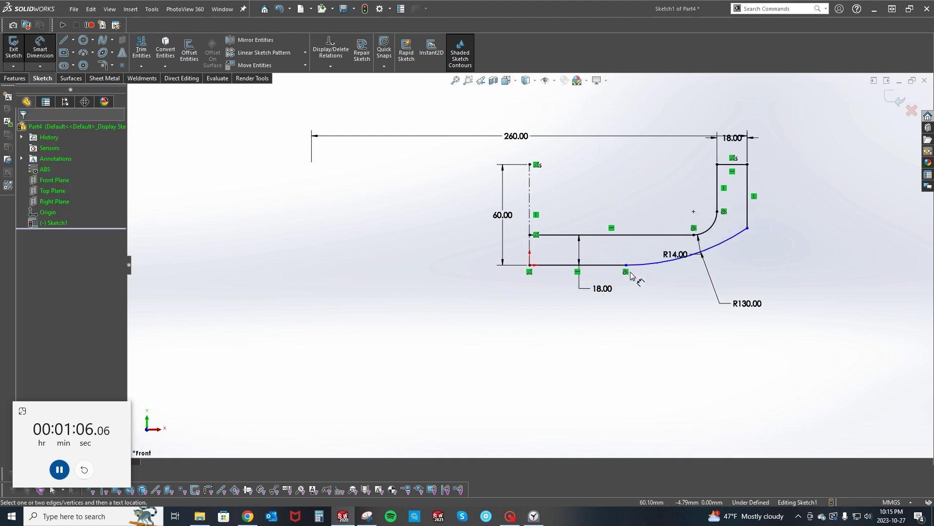
pyautogui.click(748, 229)
pyautogui.click(772, 250)
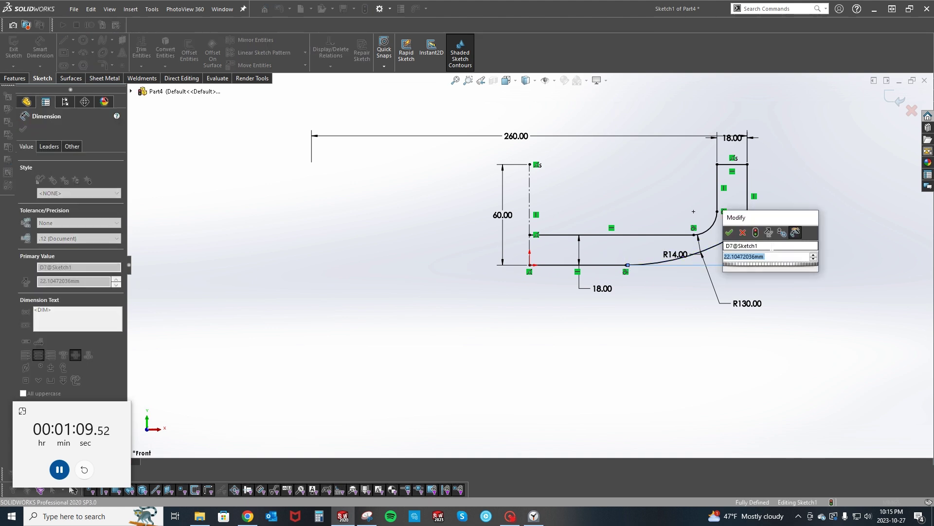
pyautogui.write('18')
pyautogui.press('Return')
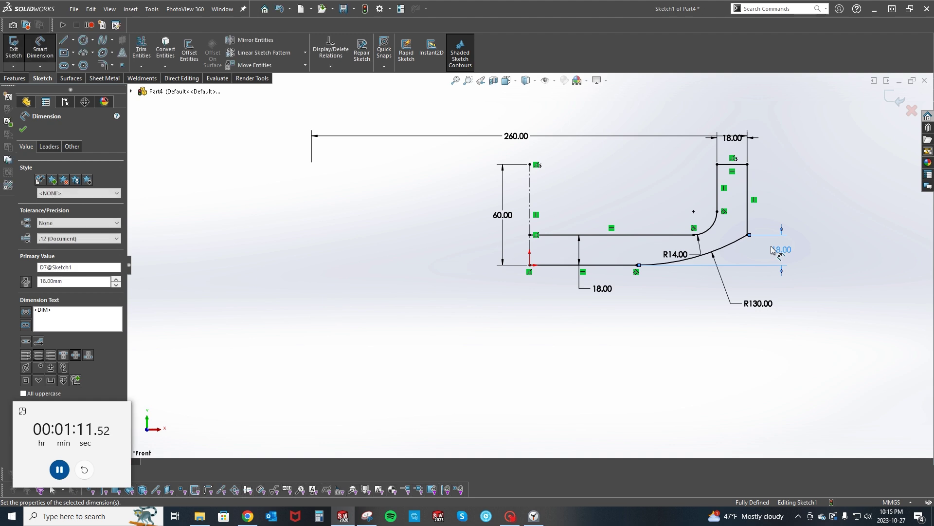
pyautogui.press('Escape')
# Round the rim's top outer corner with a 5 mm sketch fillet
pyautogui.press('s')
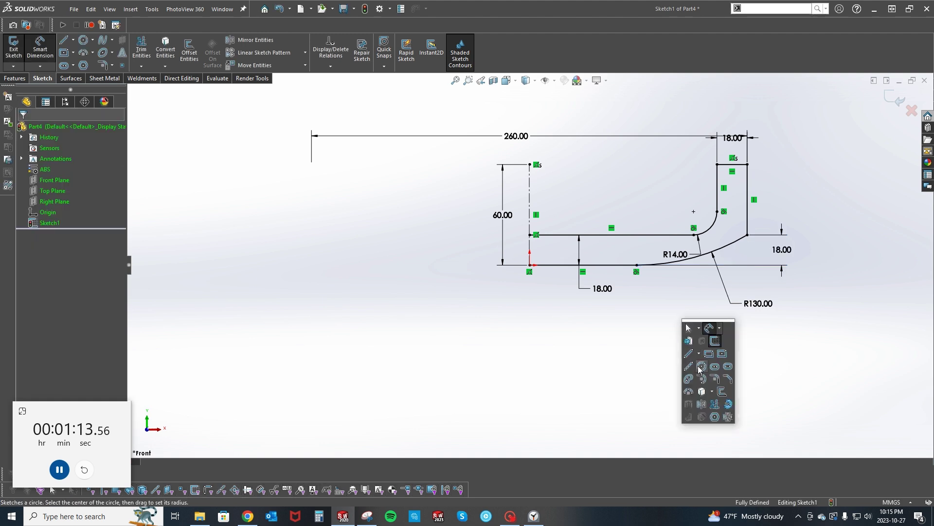
pyautogui.click(714, 379)
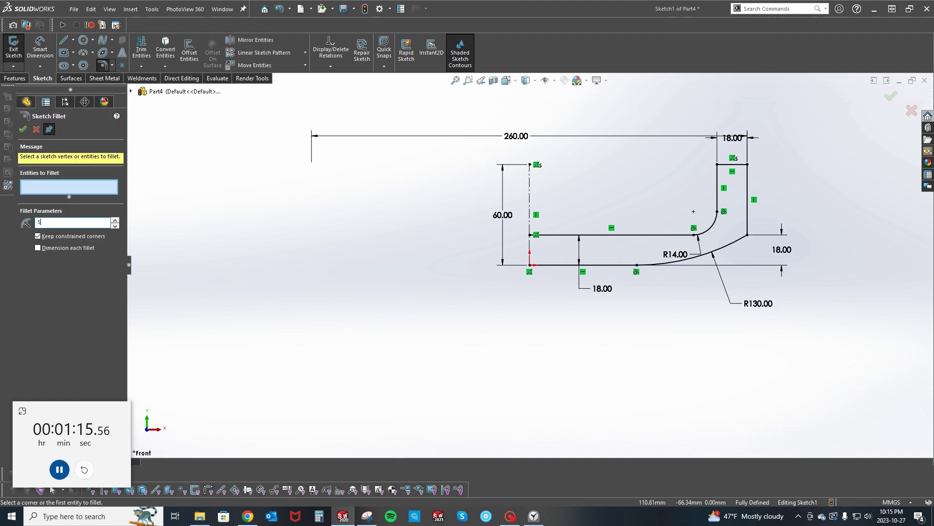
pyautogui.click(746, 165)
pyautogui.press('Escape')
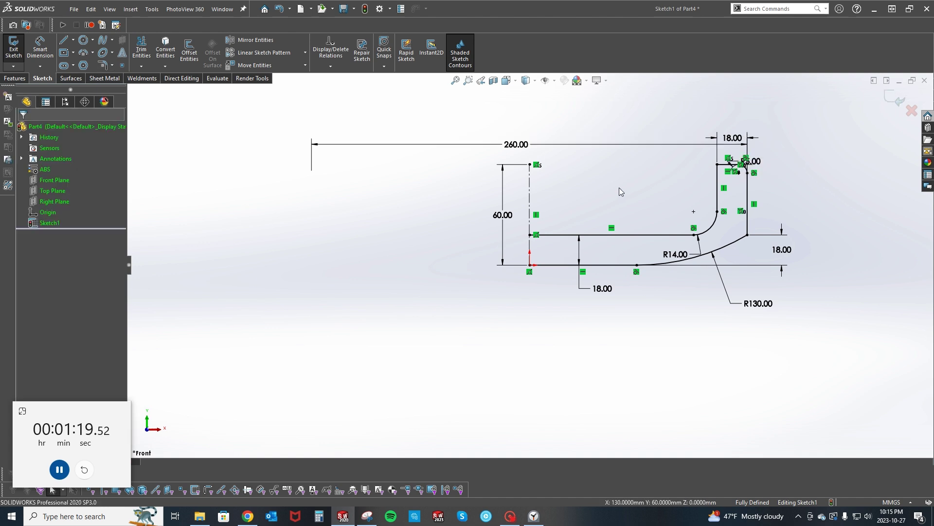
# Revolve the profile 360°, auto-closing the sketch, to create Revolve1
pyautogui.press('s')
pyautogui.click(668, 275)
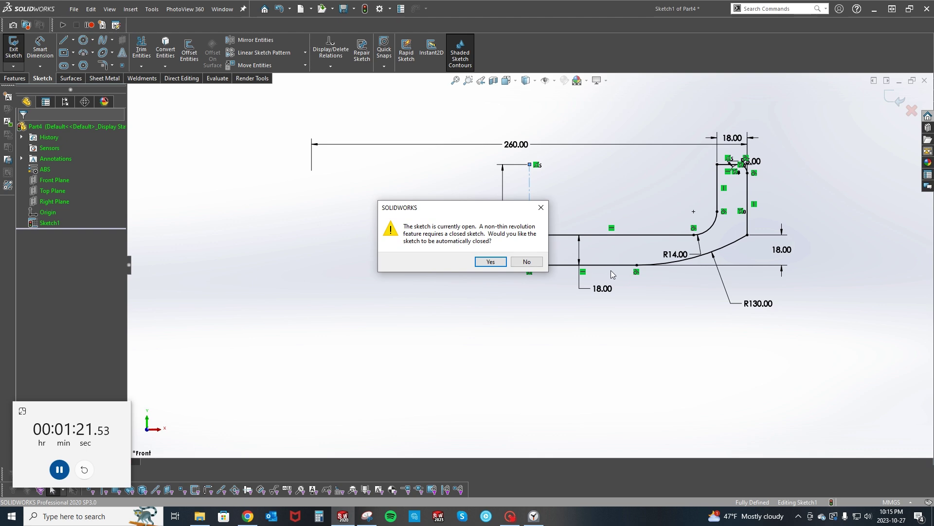
pyautogui.click(491, 261)
pyautogui.rightClick(492, 260)
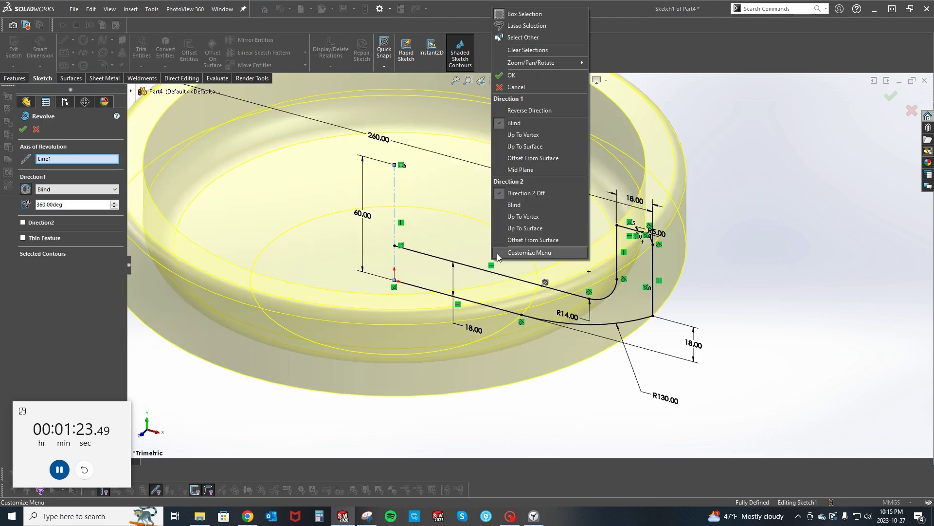
pyautogui.click(509, 75)
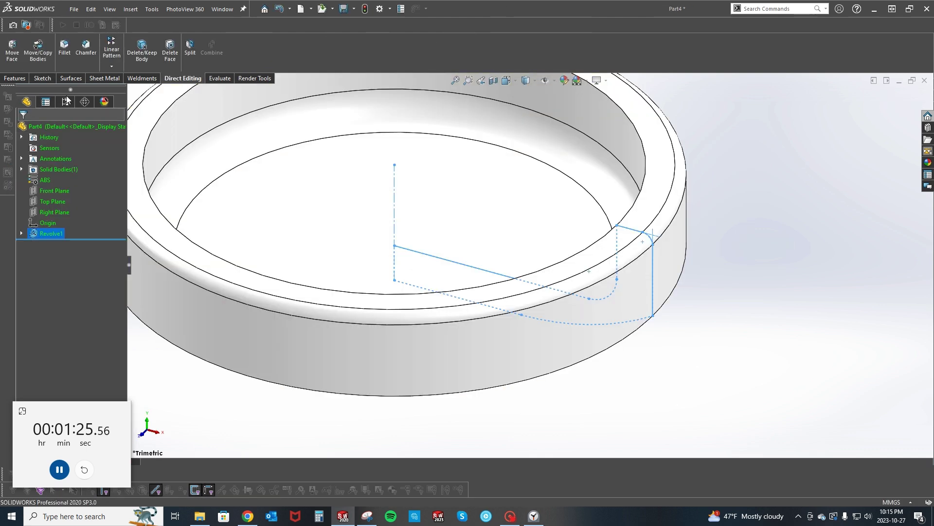
# Draw a straight slot at the rim's top on the Front Plane and dimension its R11 radius
pyautogui.click(42, 189)
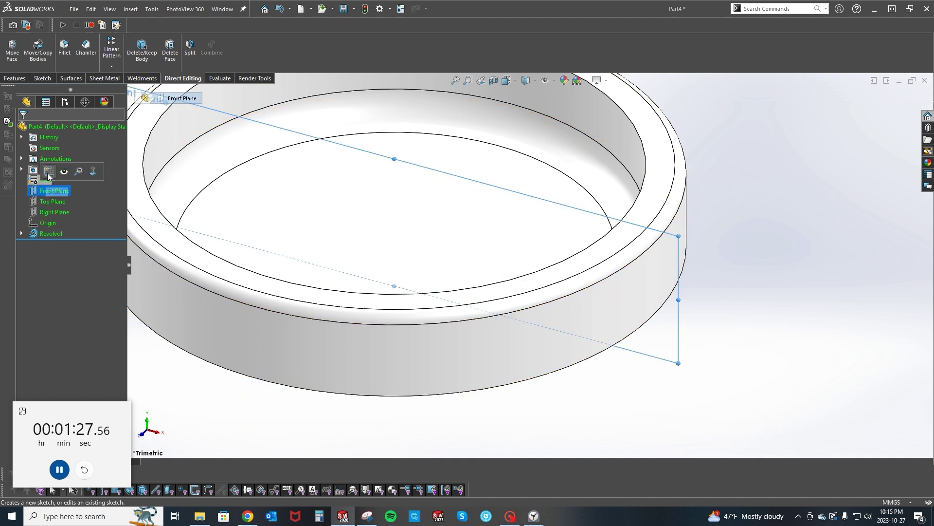
pyautogui.press('s')
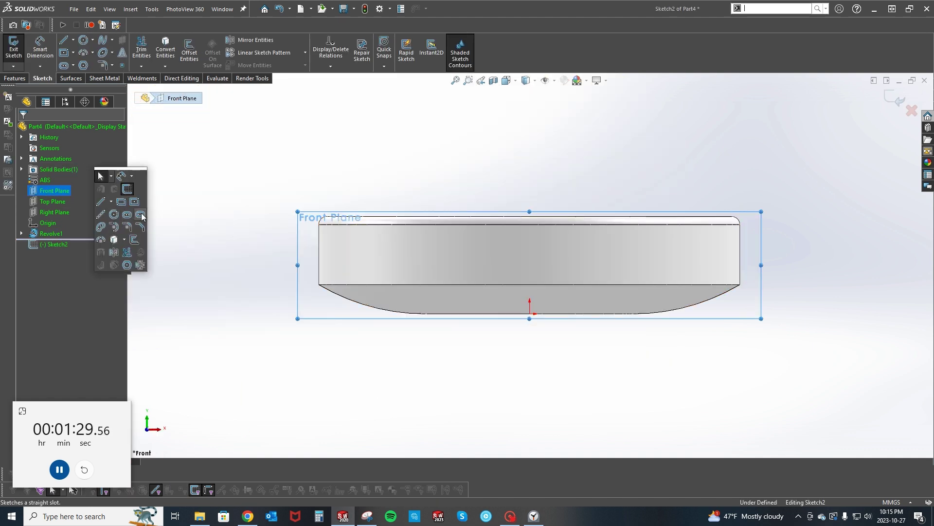
pyautogui.click(141, 214)
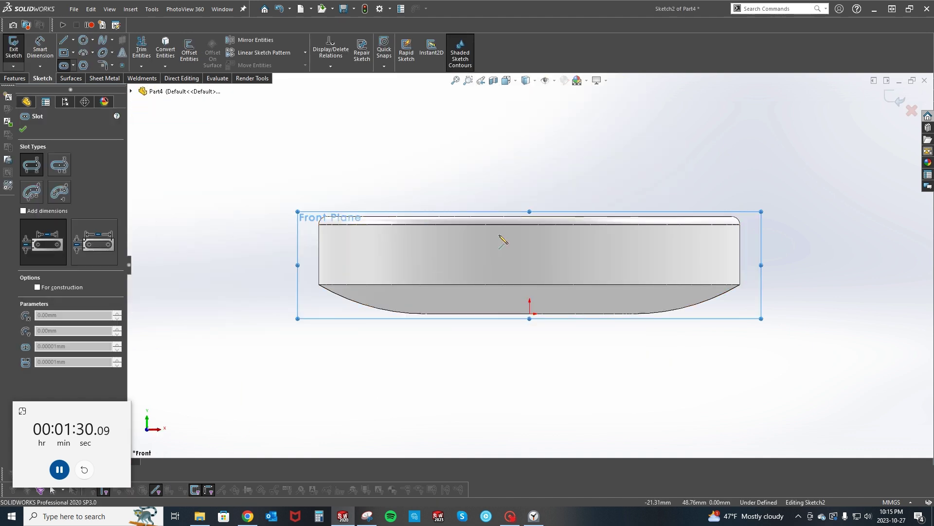
pyautogui.click(529, 224)
pyautogui.click(553, 233)
pyautogui.press('d')
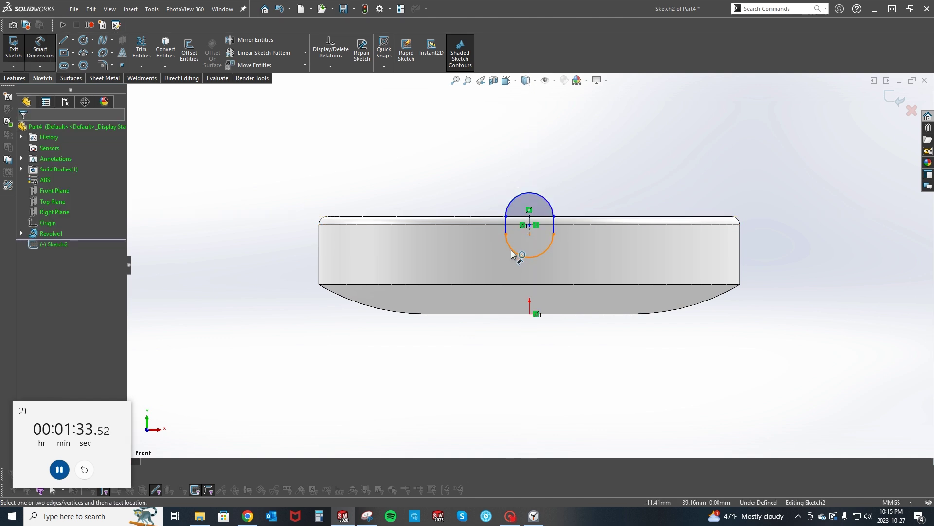
pyautogui.click(512, 254)
pyautogui.click(465, 357)
pyautogui.press('Return')
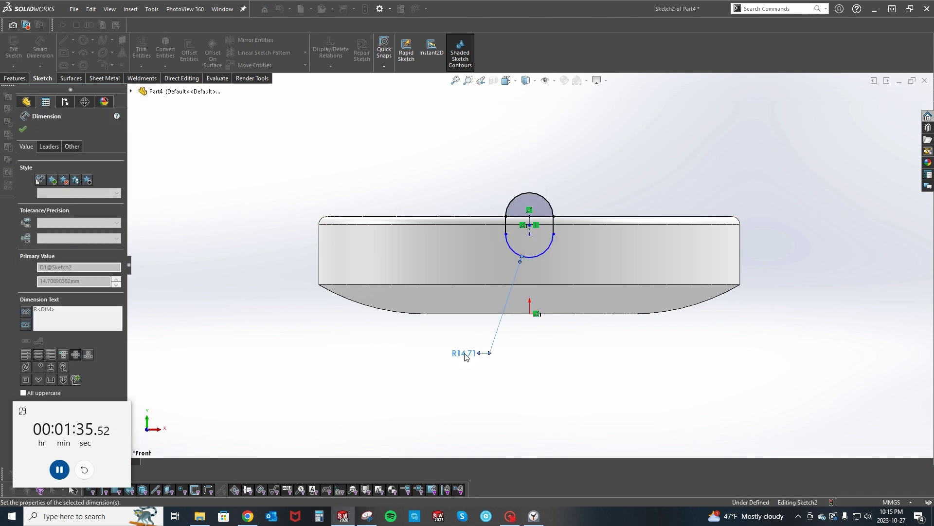
pyautogui.click(573, 205)
# Set the slot depth to 22 mm from the ashtray's top edge
pyautogui.scroll(-4, 577, 201)
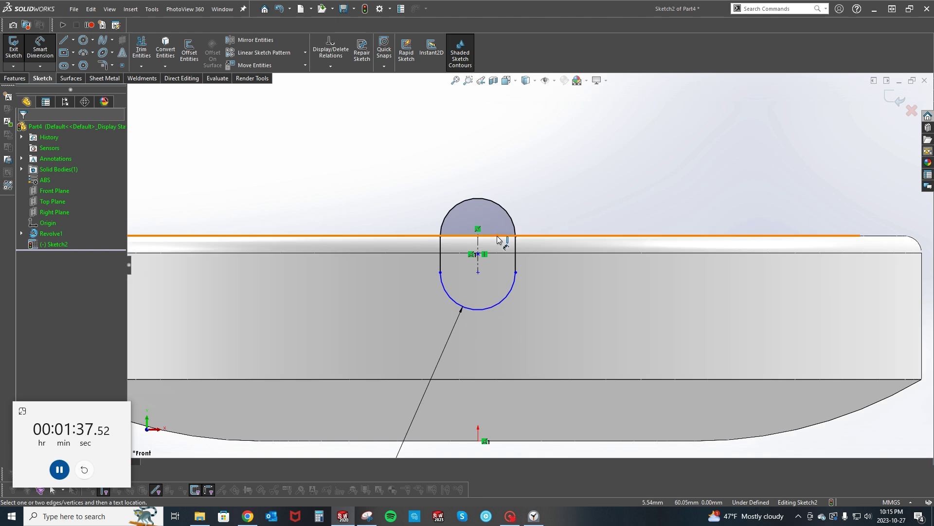
pyautogui.click(497, 239)
pyautogui.click(481, 310)
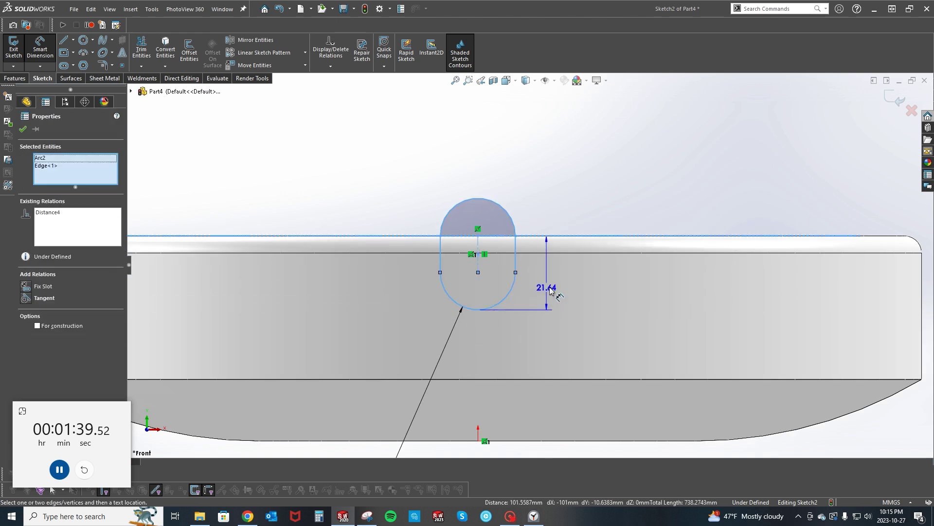
pyautogui.click(569, 287)
pyautogui.write('22')
pyautogui.press('Return')
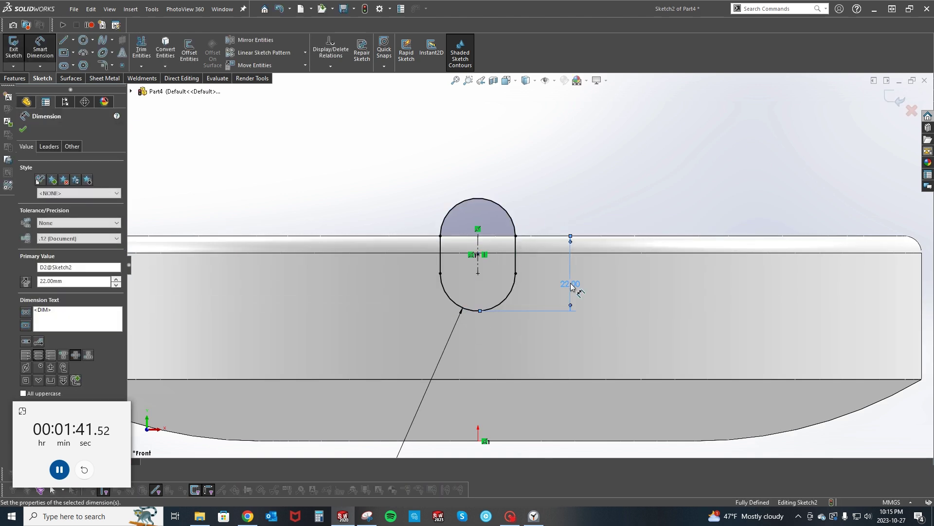
# Cut the slot Through All in both directions to notch the rim
pyautogui.hotkey('ctrl', 'e')
pyautogui.rightClick(355, 154)
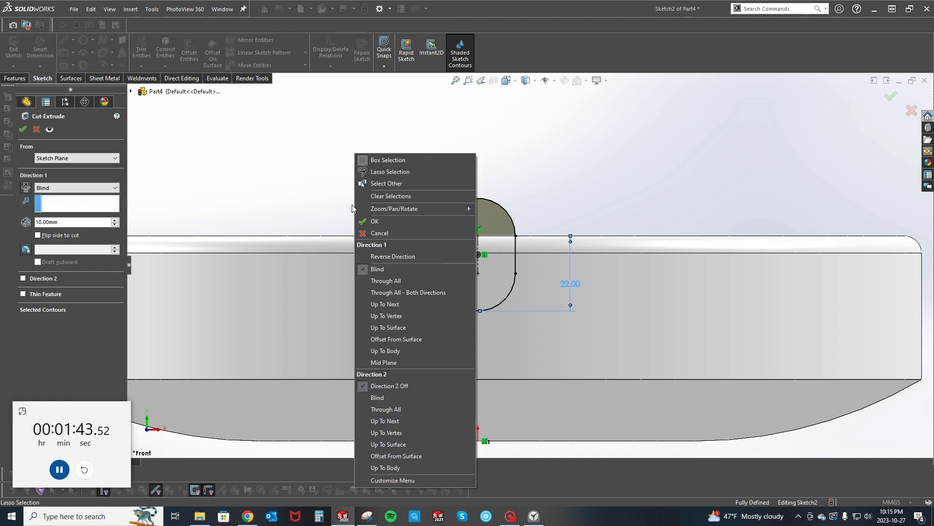
pyautogui.click(381, 291)
pyautogui.press('Return')
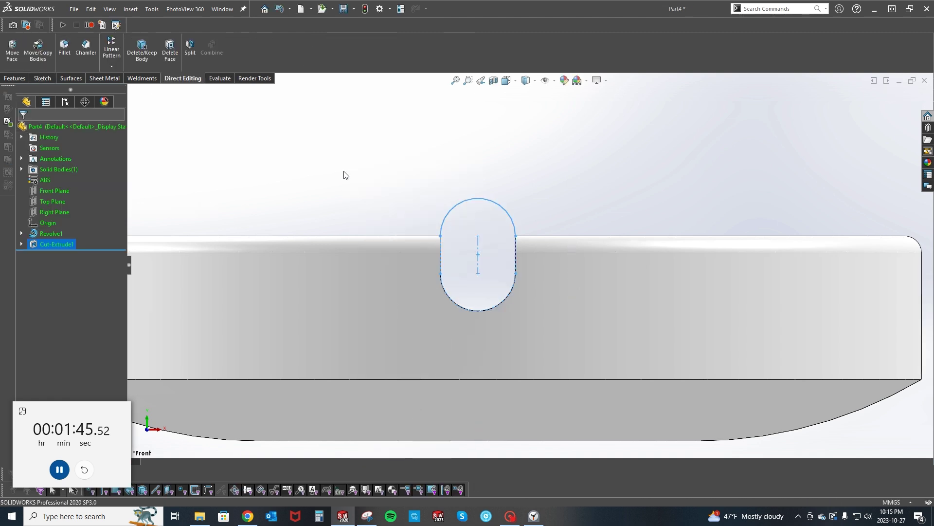
pyautogui.moveTo(349, 151); pyautogui.dragTo(350, 158, button='middle')
pyautogui.press('s')
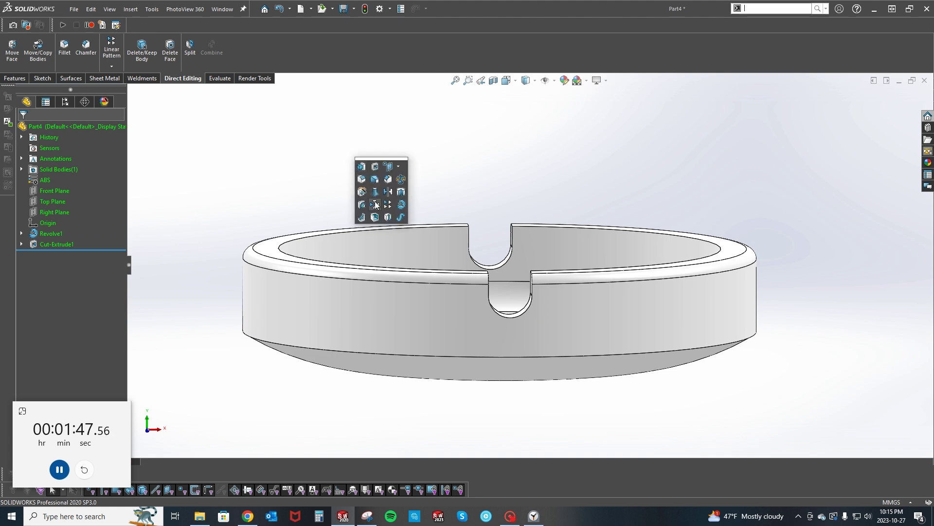
pyautogui.click(377, 205)
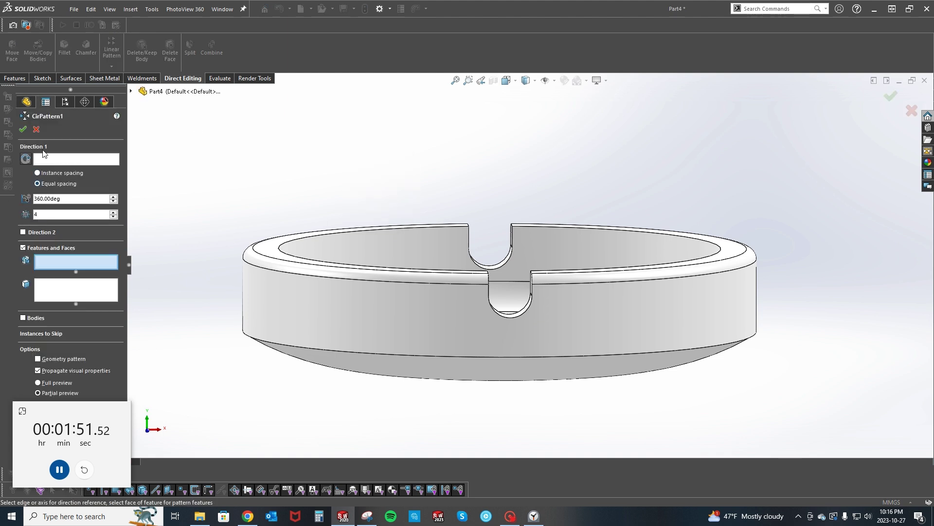
# Pattern Cut-Extrude1 four times over 360° around the outer cylindrical face
pyautogui.click(51, 161)
pyautogui.click(395, 303)
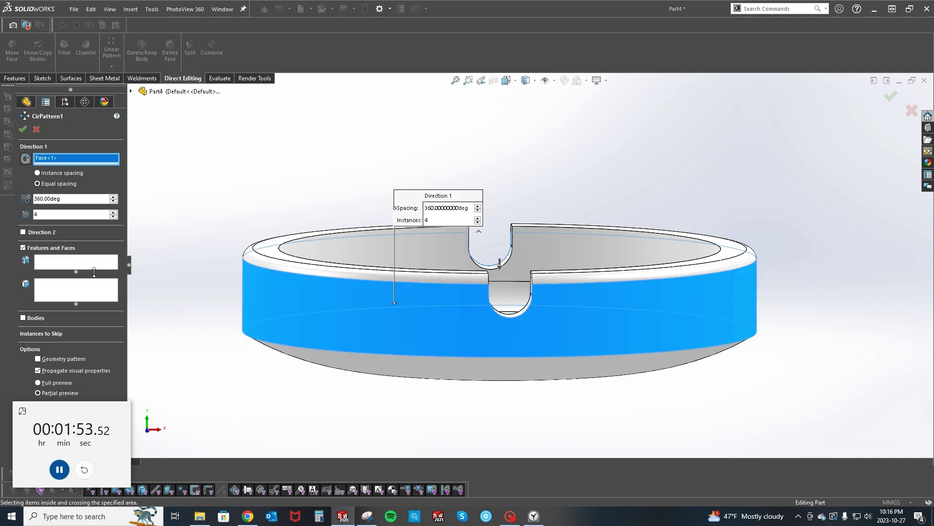
pyautogui.click(54, 267)
pyautogui.scroll(-5, 523, 284)
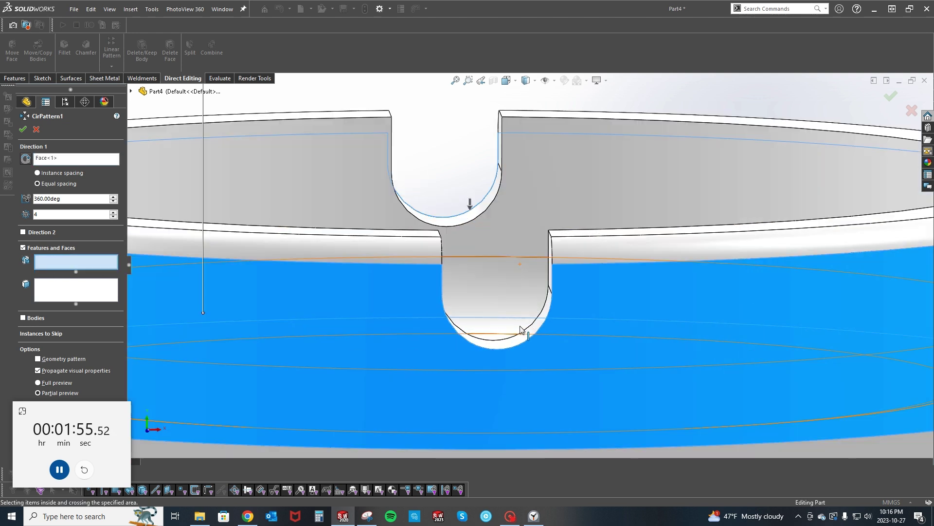
pyautogui.click(516, 339)
pyautogui.rightClick(516, 339)
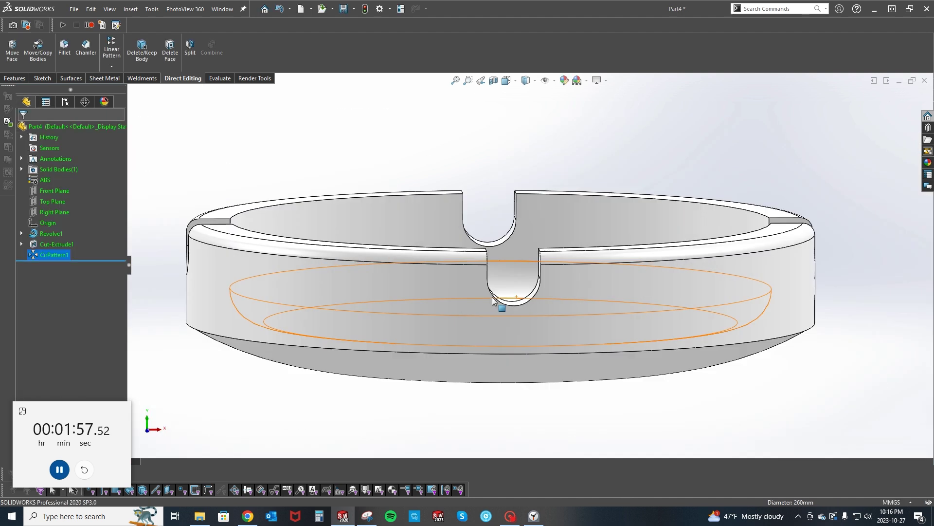
pyautogui.scroll(8, 378, 156)
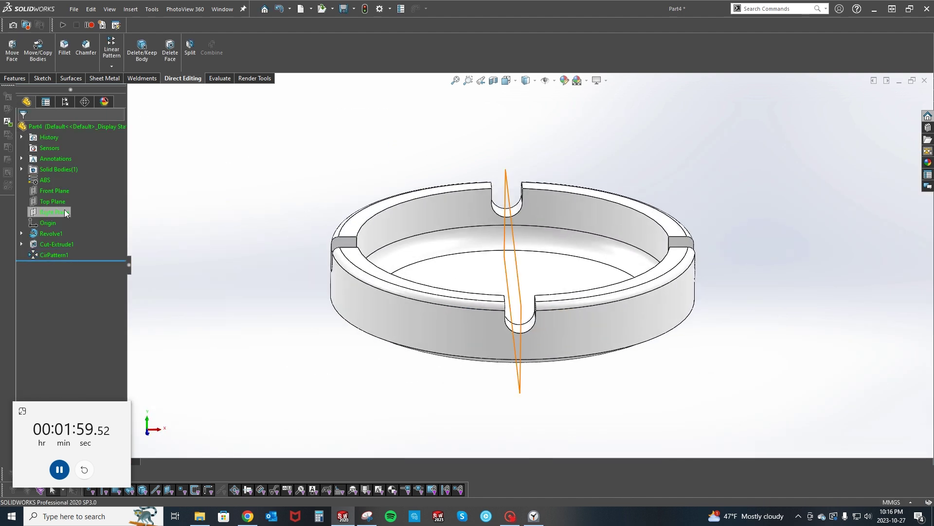
# Draw an 80 mm centered square at the origin on the Top Plane
pyautogui.click(55, 201)
pyautogui.click(194, 161)
pyautogui.press('s')
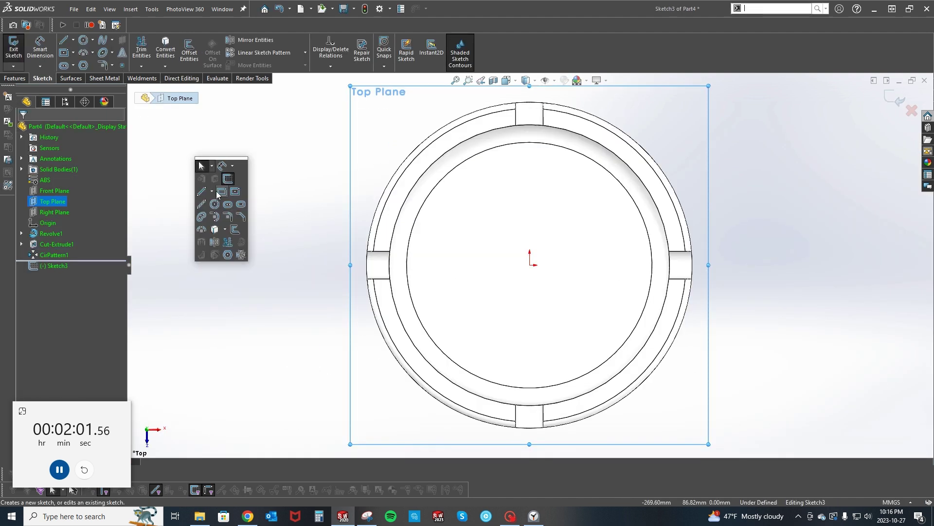
pyautogui.click(235, 191)
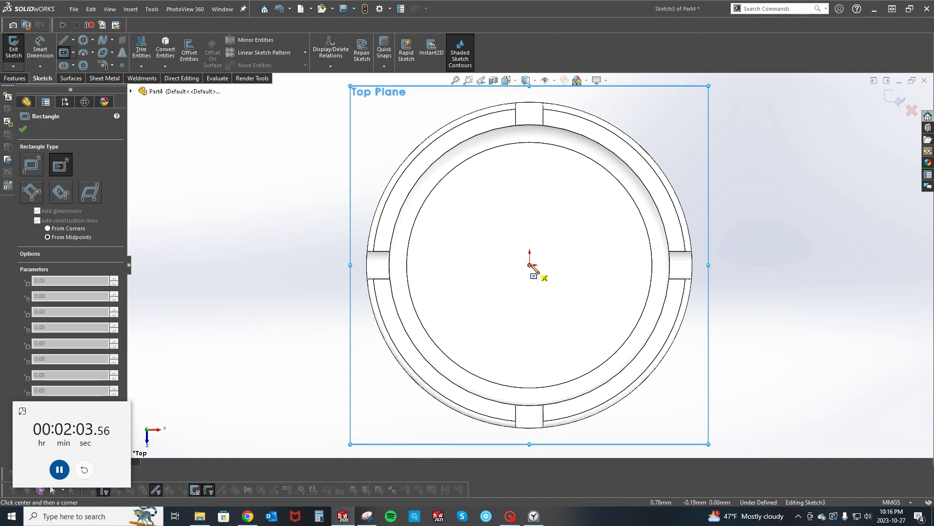
pyautogui.click(530, 265)
pyautogui.write('8')
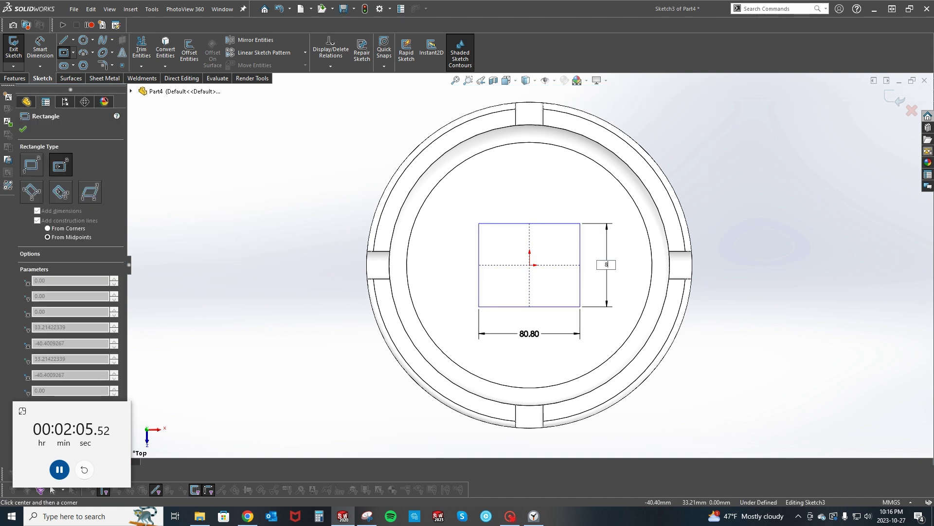
pyautogui.write('0')
pyautogui.press('Tab')
pyautogui.press('Return')
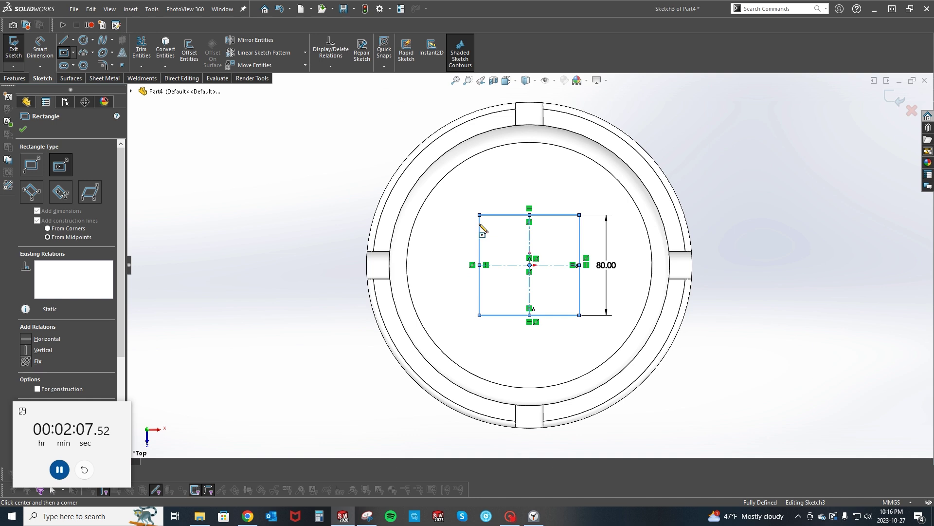
# Fillet all four corners of the square to R20
pyautogui.press('s')
pyautogui.click(510, 287)
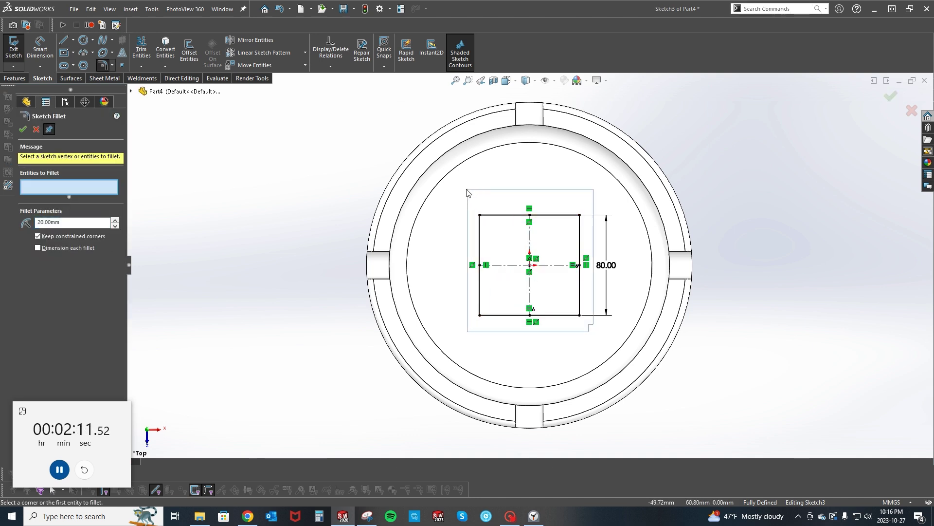
pyautogui.moveTo(553, 277); pyautogui.dragTo(466, 190)
pyautogui.press('Return')
pyautogui.press('Return')
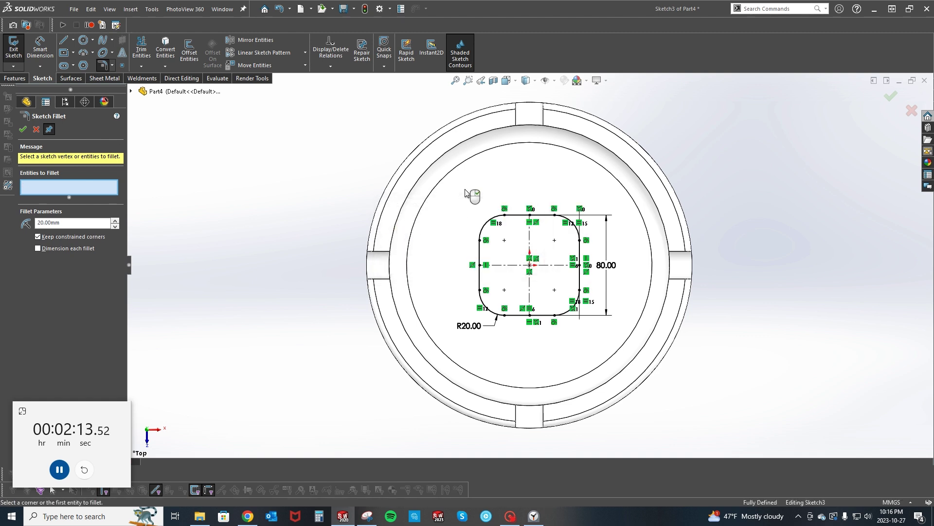
pyautogui.press('Return')
# Offset the rounded square outline 10 mm inward
pyautogui.press('s')
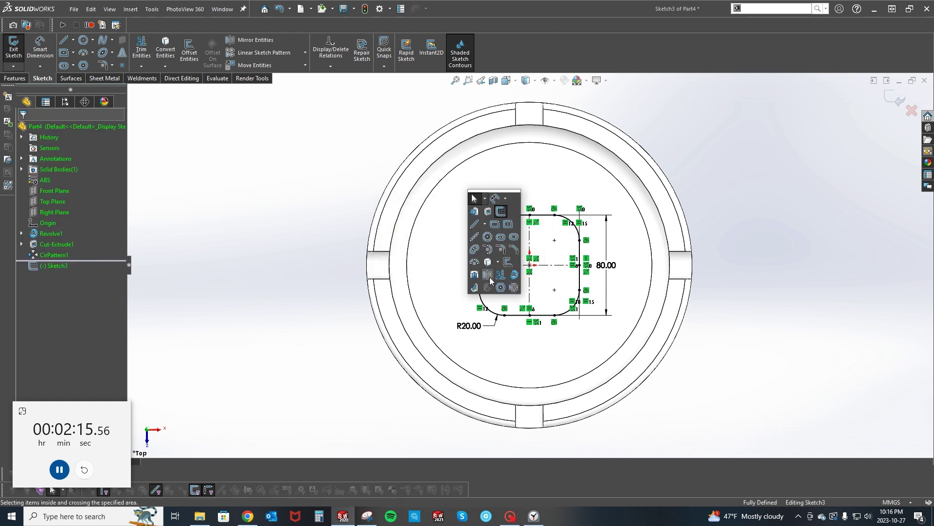
pyautogui.click(507, 262)
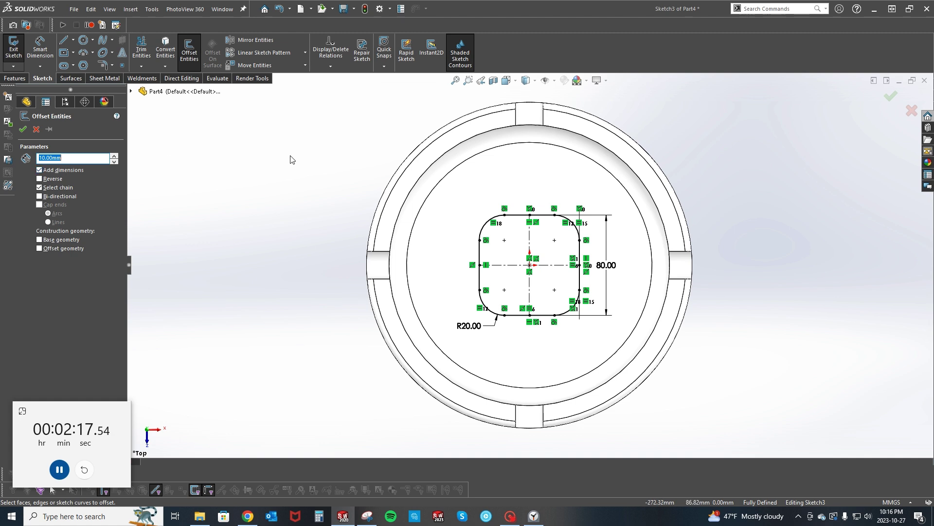
pyautogui.click(517, 215)
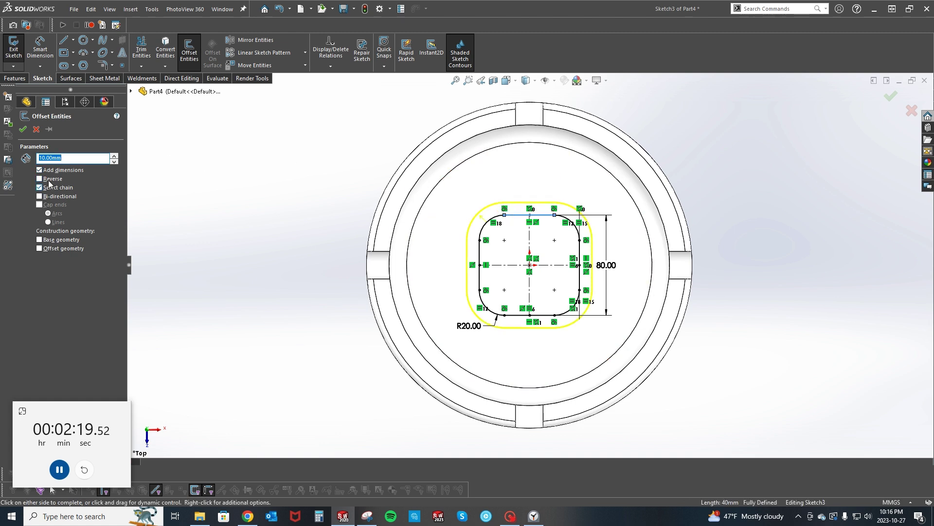
pyautogui.click(49, 179)
pyautogui.click(23, 129)
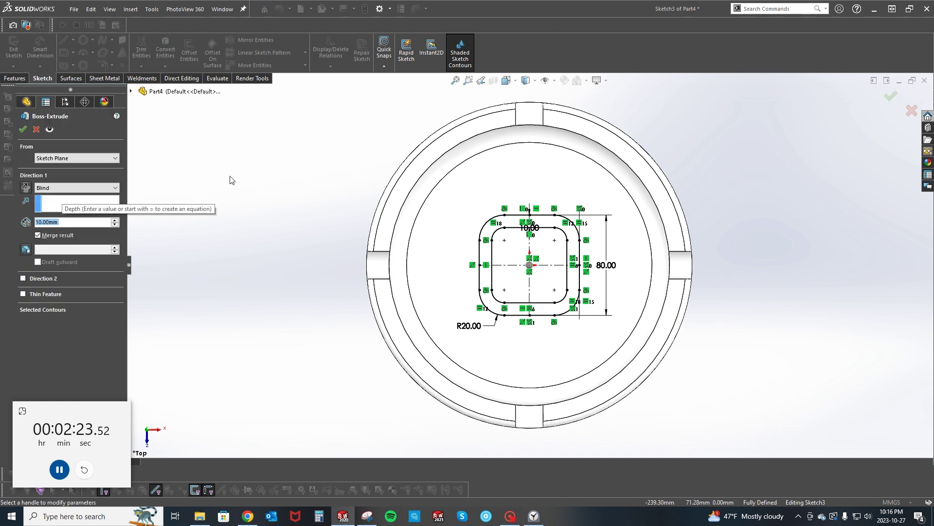
# Extrude both sketch regions 100 mm blind to form the central pillar
pyautogui.click(58, 308)
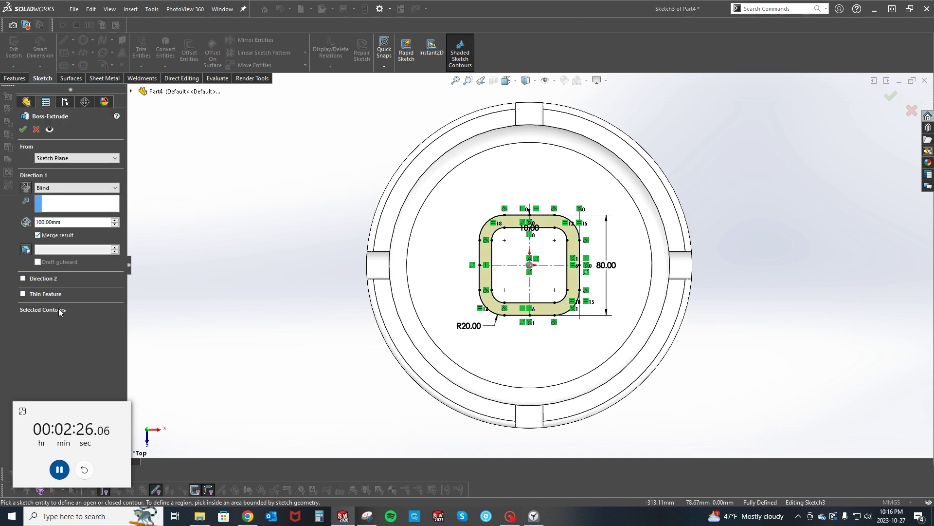
pyautogui.click(519, 296)
pyautogui.click(510, 314)
pyautogui.rightClick(510, 314)
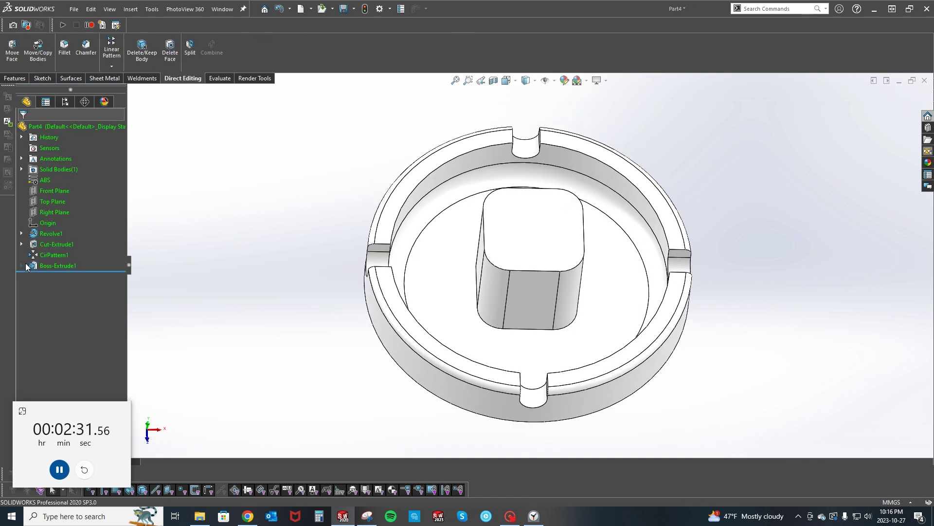
pyautogui.press('Return')
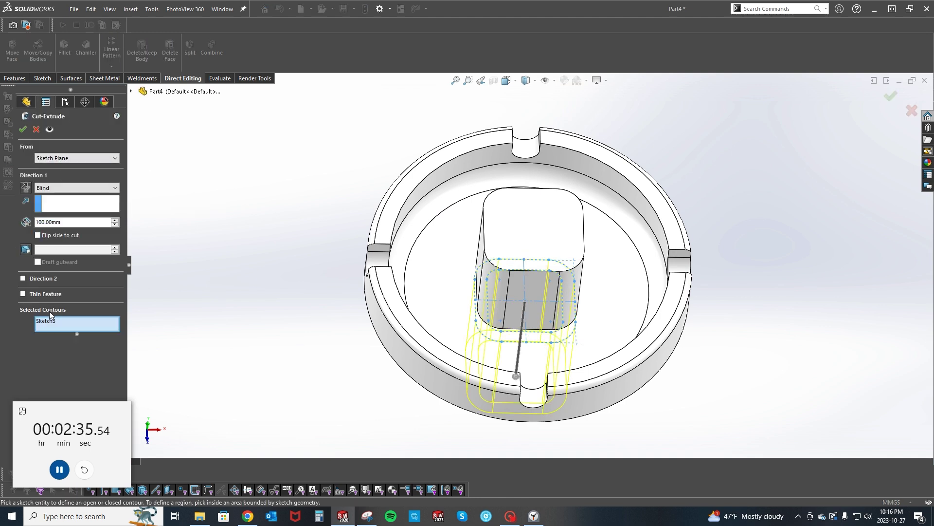
# Clear the contours and cut 20 mm deep starting from the pillar's top face
pyautogui.rightClick(75, 323)
pyautogui.click(97, 323)
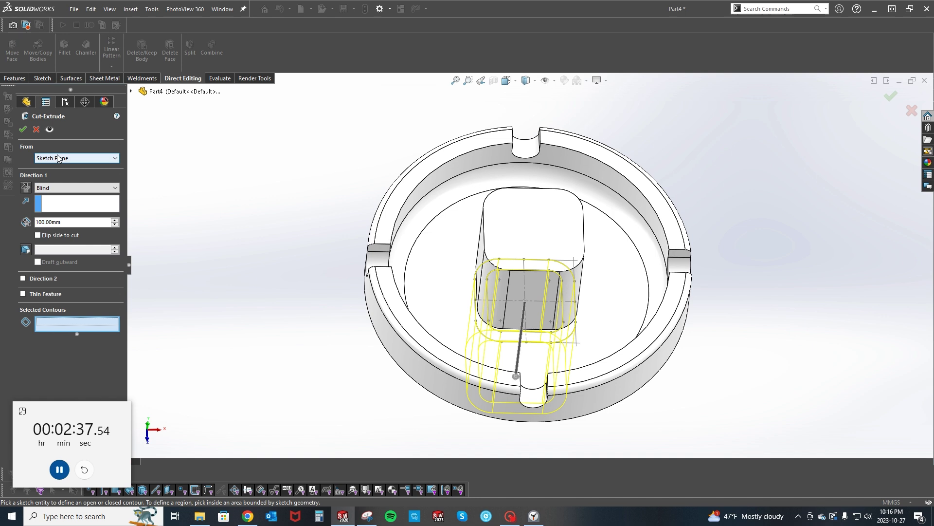
pyautogui.click(58, 159)
pyautogui.click(58, 171)
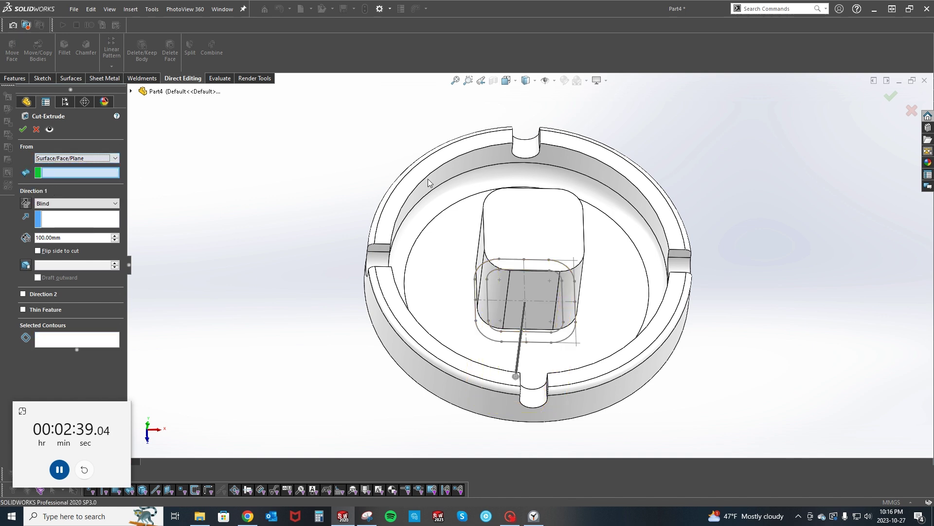
pyautogui.click(521, 223)
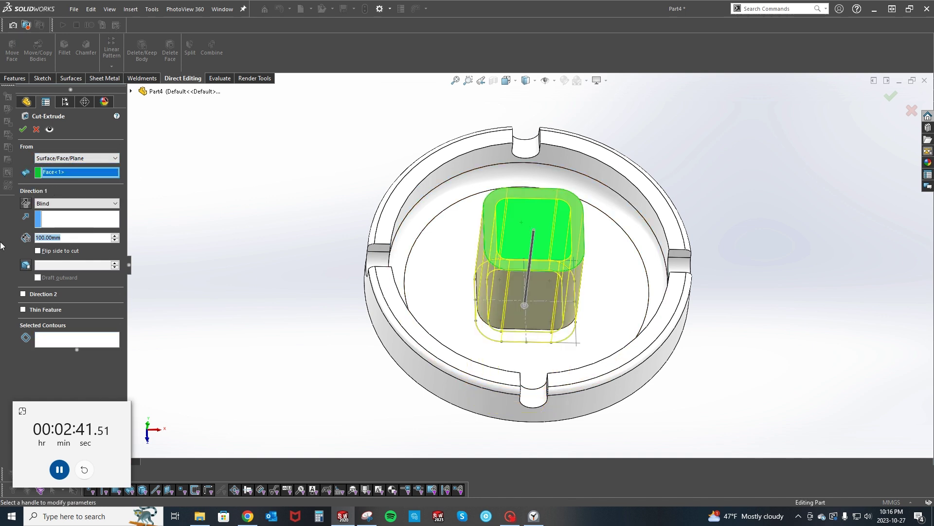
pyautogui.write('20')
pyautogui.press('Return')
pyautogui.click(109, 338)
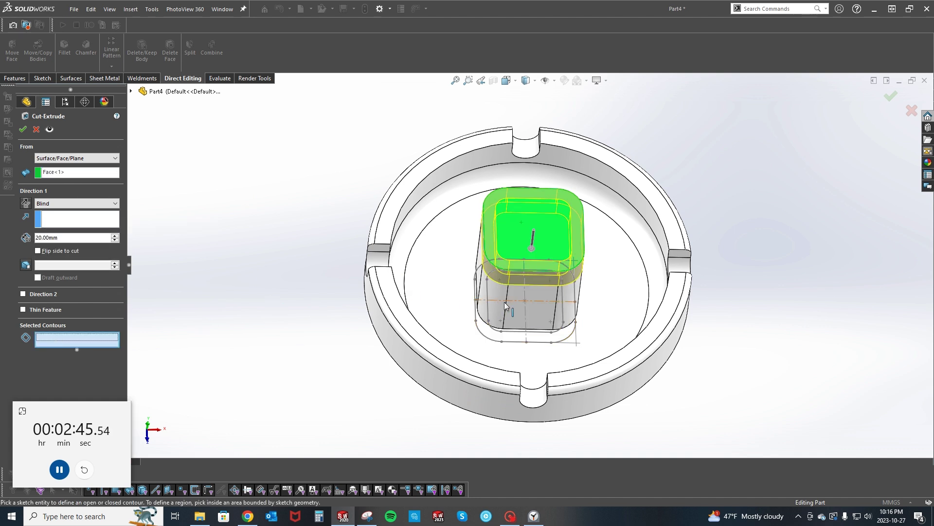
# Accept the 20 mm pocket and convert its floor edges into a new sketch
pyautogui.rightClick(540, 311)
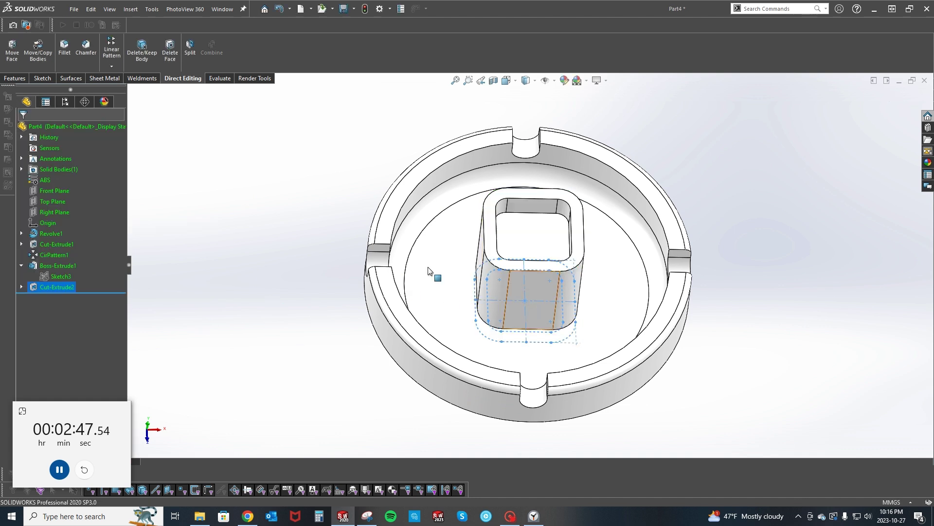
pyautogui.rightClick(515, 236)
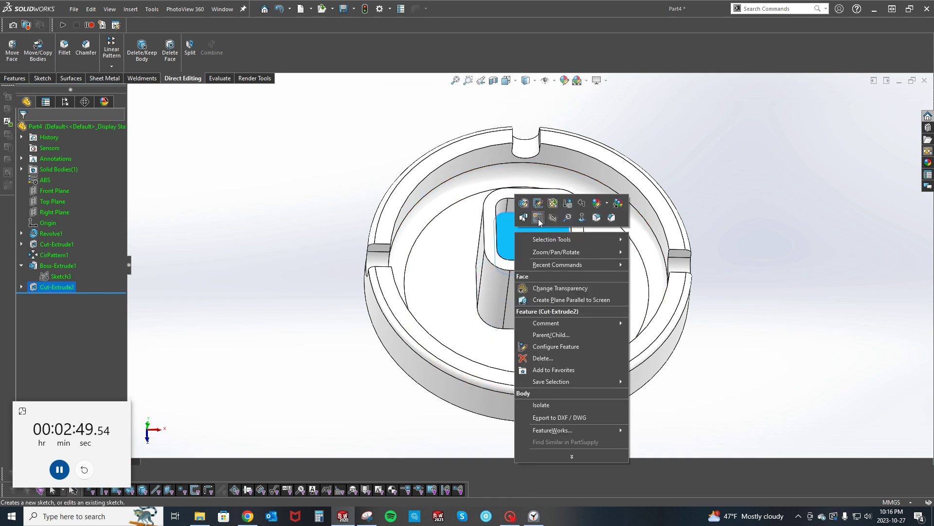
pyautogui.click(539, 219)
pyautogui.click(563, 291)
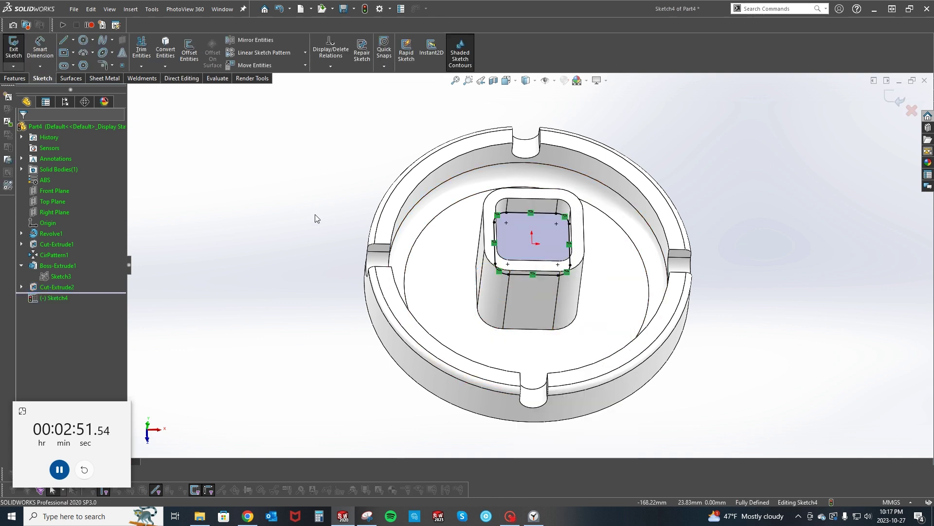
# Cut Through All from a 15 mm start offset to hollow the pillar
pyautogui.rightClick(273, 199)
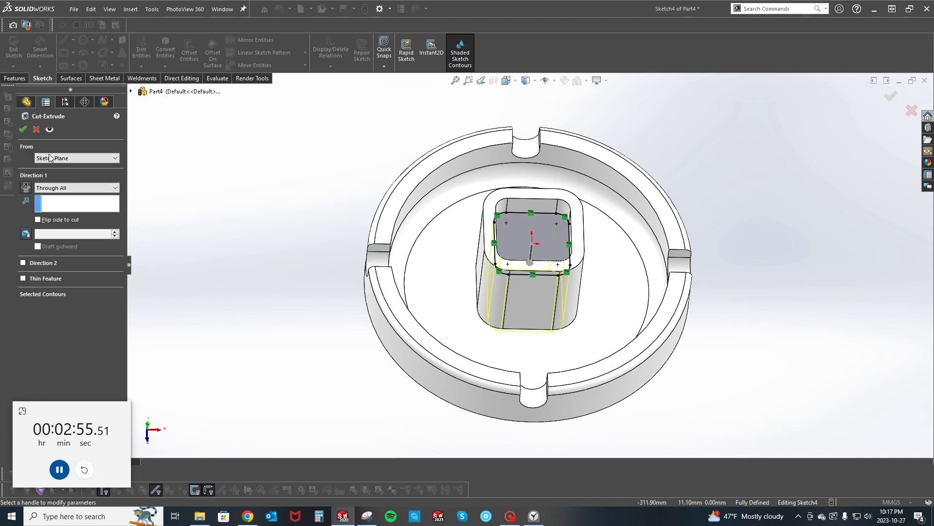
pyautogui.click(50, 157)
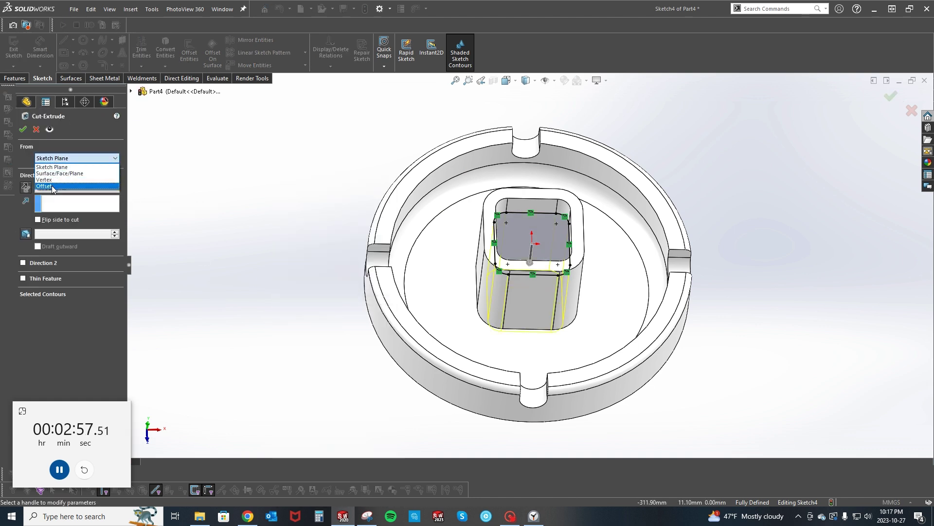
pyautogui.click(52, 185)
pyautogui.write('15')
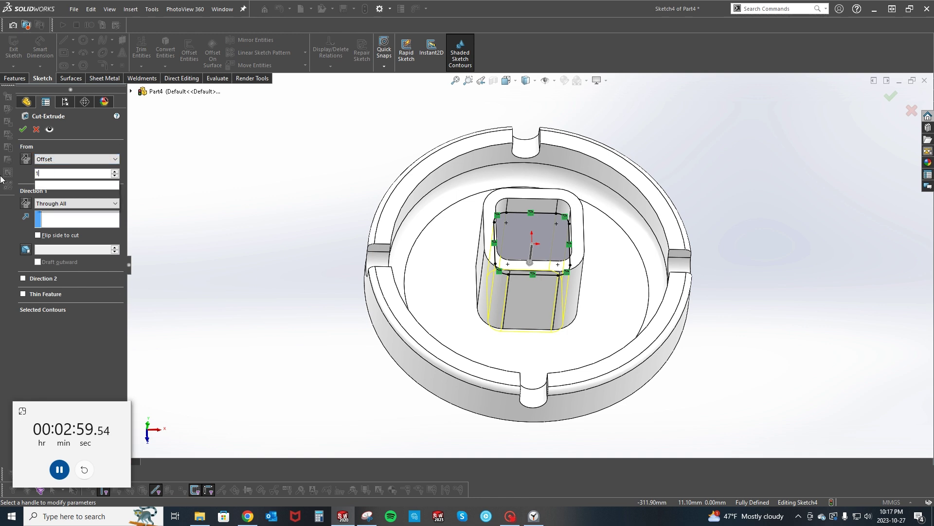
pyautogui.press('Return')
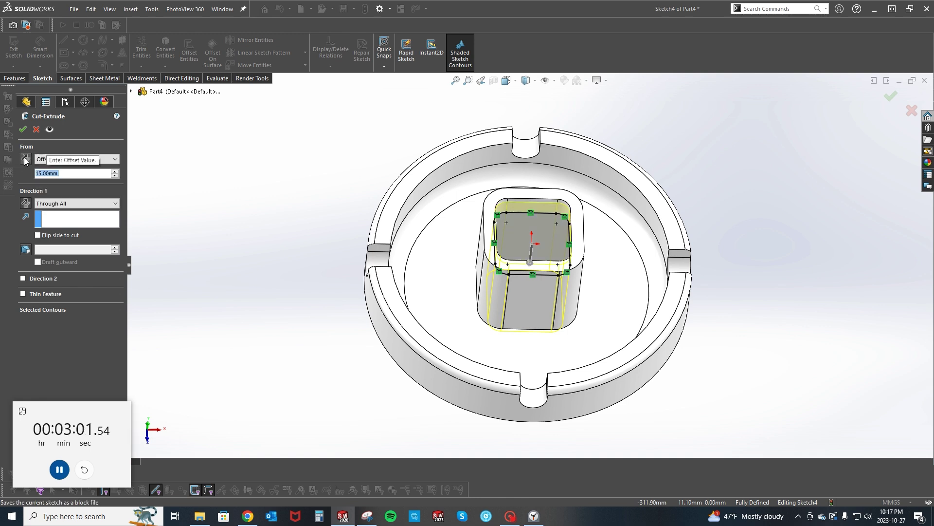
pyautogui.click(22, 129)
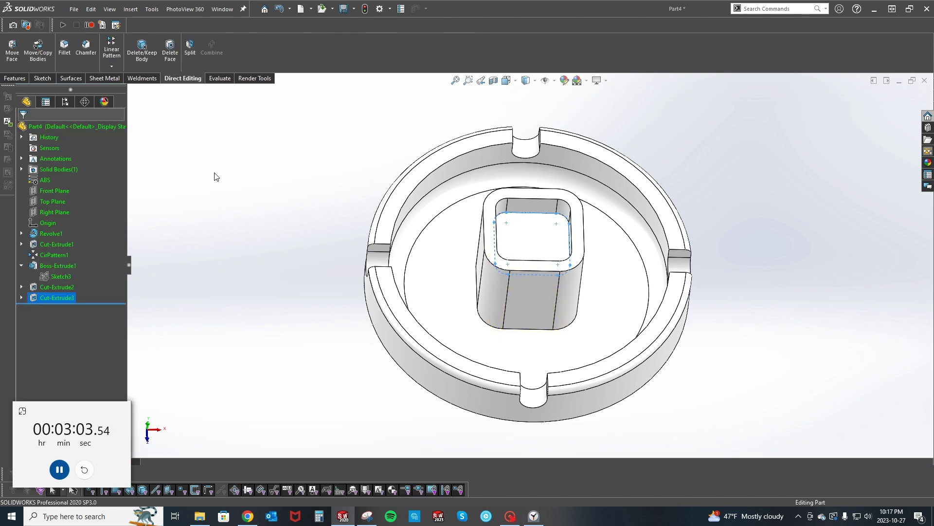
# Round the top edges of the pillar's square opening with a 9 mm fillet
pyautogui.click(253, 176)
pyautogui.moveTo(289, 253)
pyautogui.mouseDown(button='middle')
pyautogui.moveTo(309, 144)
pyautogui.moveTo(535, 232)
pyautogui.mouseUp(button='middle')
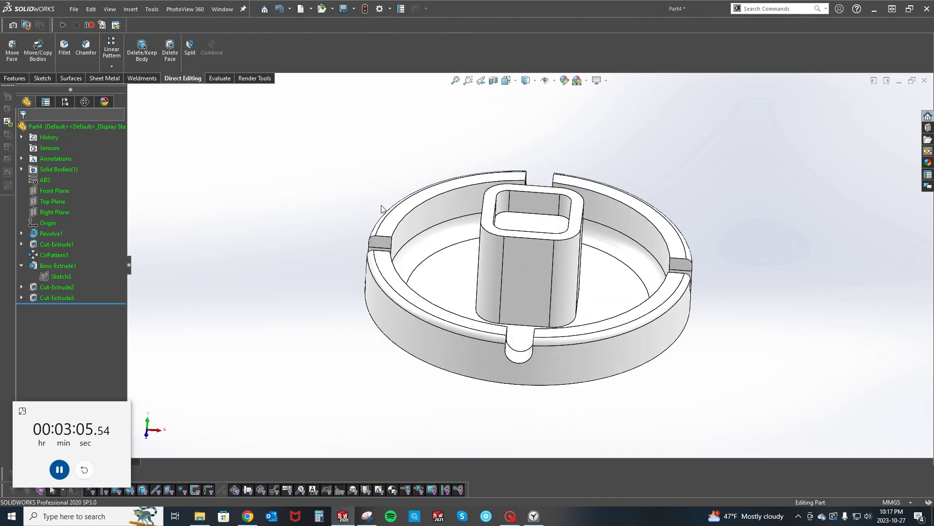
pyautogui.click(531, 230)
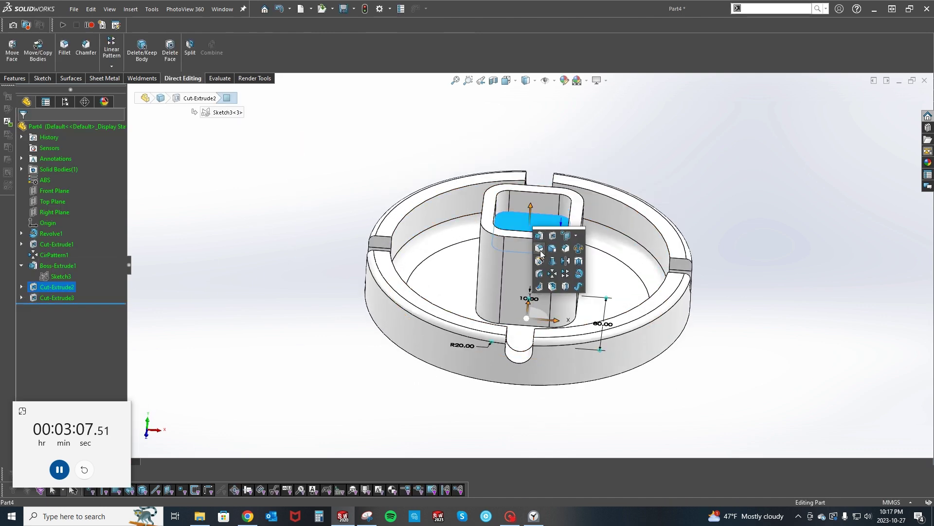
pyautogui.click(540, 251)
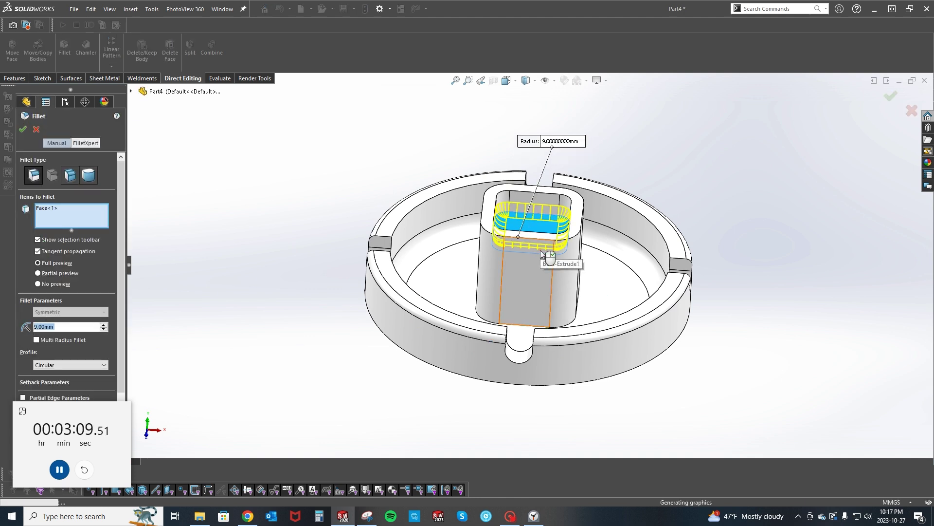
pyautogui.press('Return')
# Fillet the bottom edges of the pillar's opening on the ashtray's underside
pyautogui.moveTo(290, 261); pyautogui.dragTo(300, 98, button='middle')
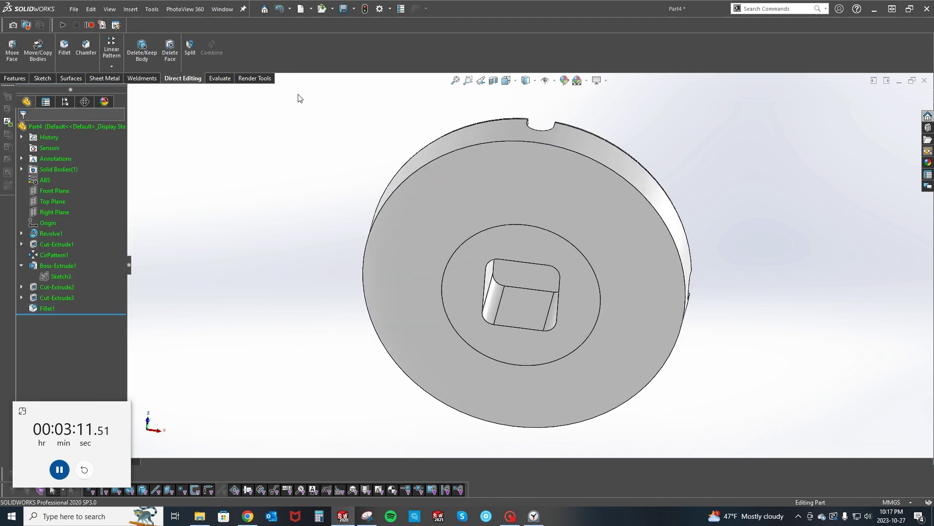
pyautogui.click(528, 280)
pyautogui.press('s')
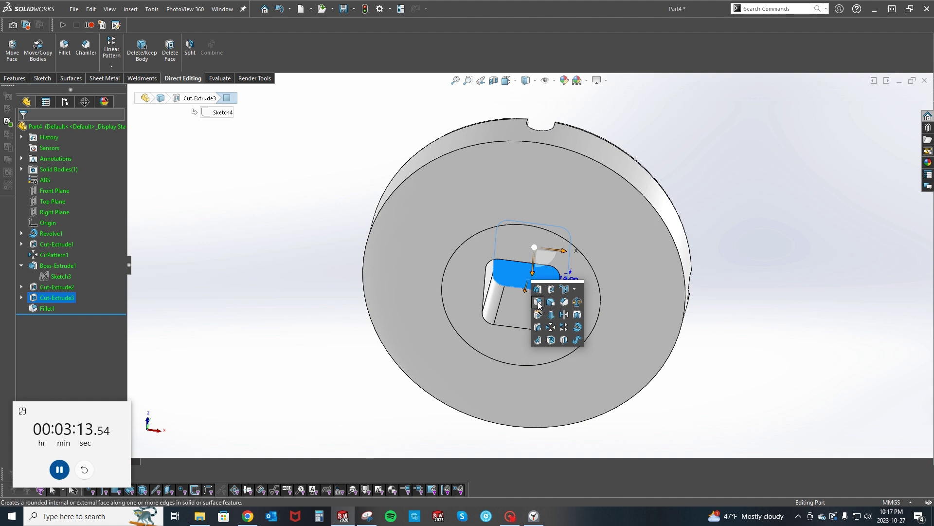
pyautogui.click(539, 302)
pyautogui.press('Return')
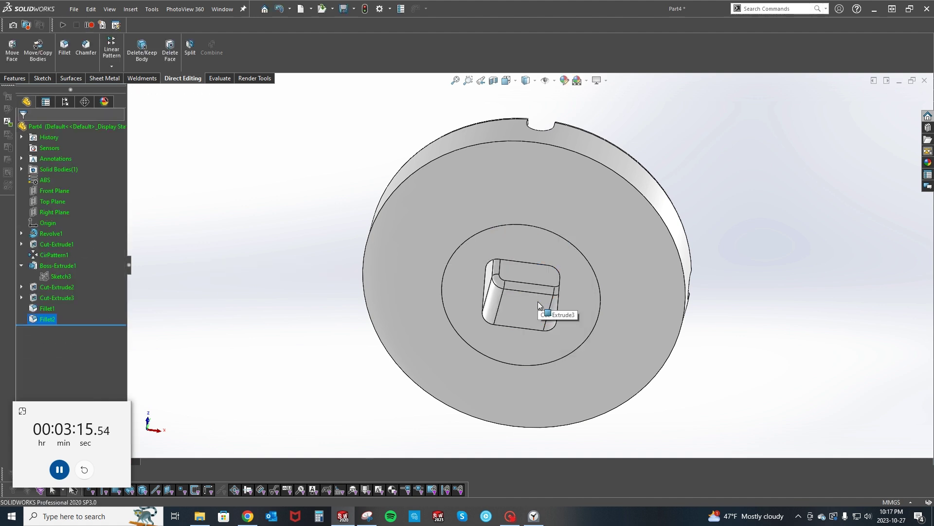
pyautogui.moveTo(303, 183); pyautogui.dragTo(365, 359, button='middle')
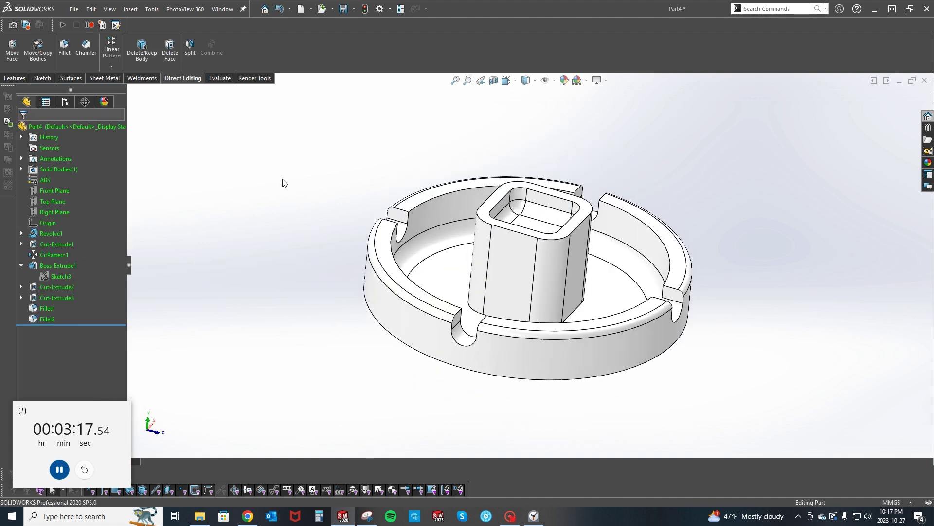
# Display the ashtray's mass properties: 1481.3246 g mass and 1452279.0253 mm³ volume
pyautogui.press('s')
pyautogui.click(331, 206)
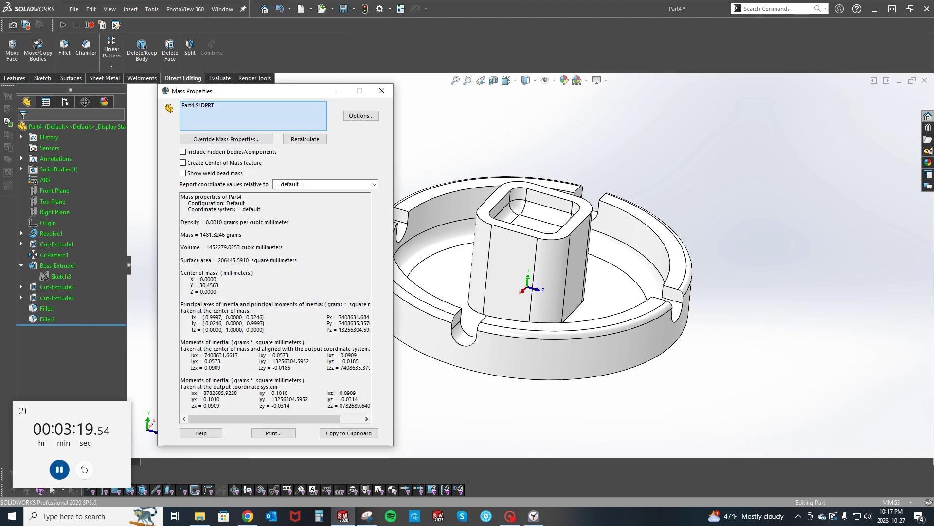
pyautogui.keyDown('ctrl'); pyautogui.scroll(5, 275, 307); pyautogui.keyUp('ctrl')
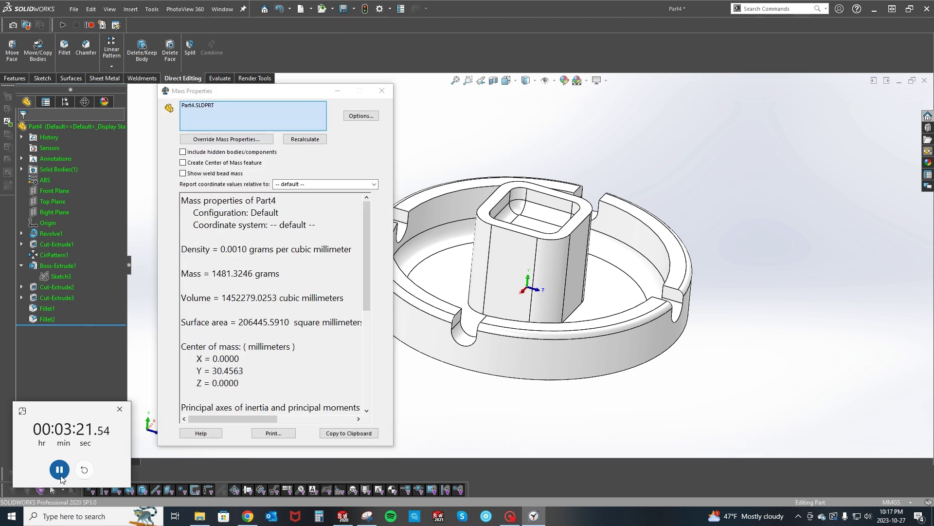
pyautogui.click(59, 469)
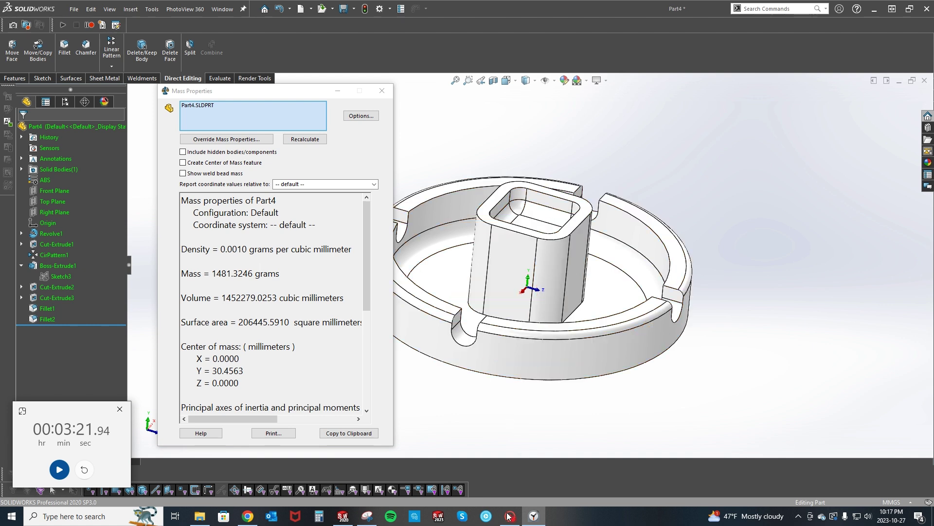
pyautogui.moveTo(510, 516)
pyautogui.click(500, 478)
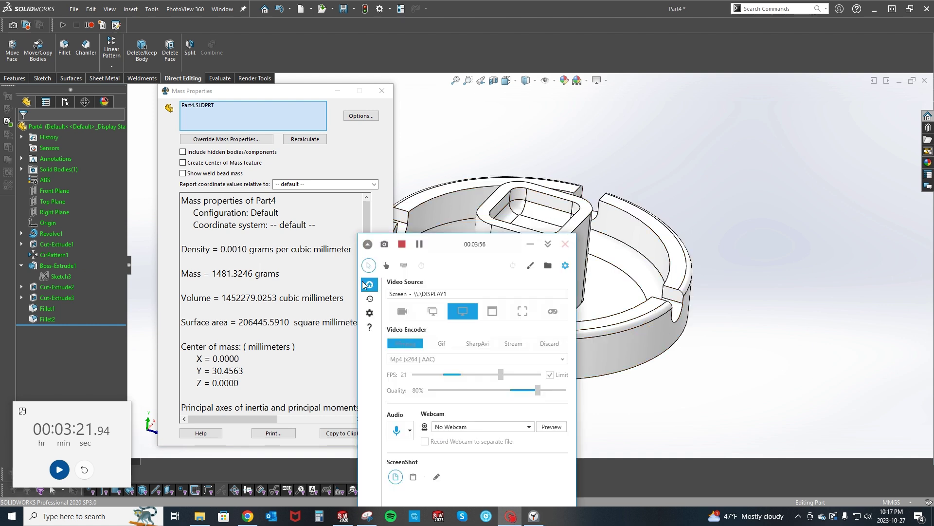